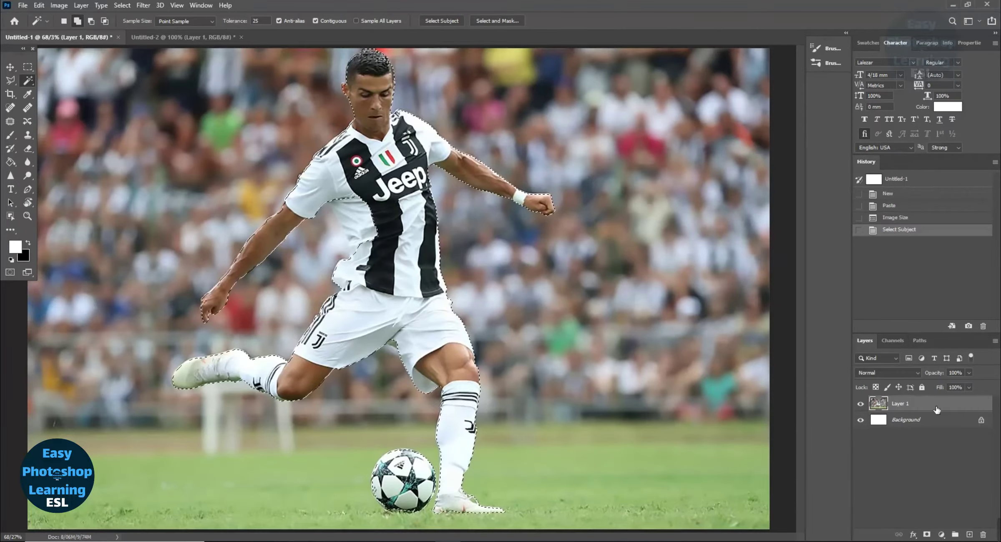
- Duplicate the photo layer and add the missed shirt area with the Magnetic Lasso
{"action": "left_click_drag", "start_coordinate": [937, 410], "coordinate": [969, 534]}
{"action": "key", "text": "l"}
{"action": "key", "text": "ctrl+plus"}
{"action": "key", "text": "ctrl+plus"}
{"action": "right_click", "coordinate": [10, 80]}
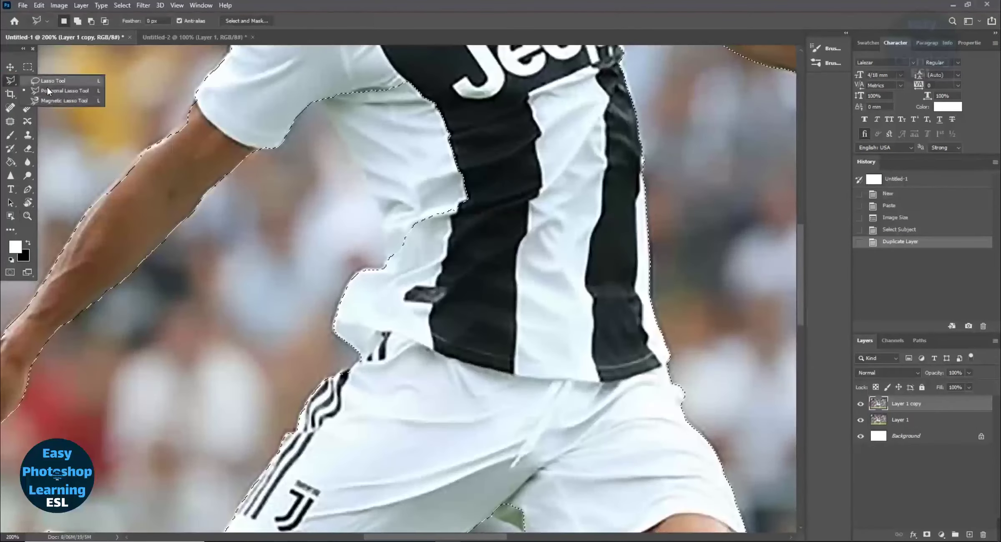
{"action": "left_click", "coordinate": [62, 100]}
{"action": "left_click", "coordinate": [296, 105], "text": "shift"}
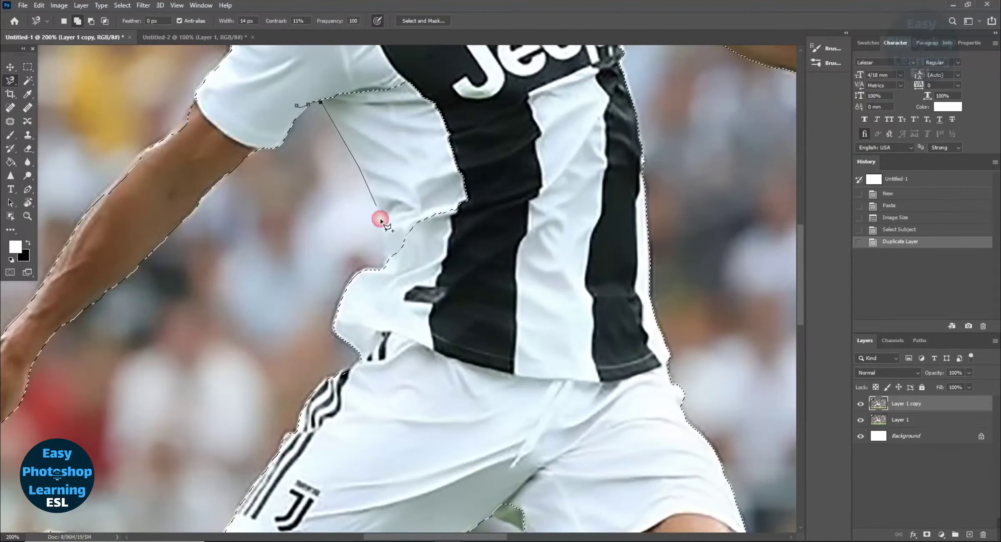
{"action": "left_click", "coordinate": [293, 81]}
- Add the missed area by the shorts and mask the duplicate layer to the selection
{"action": "key", "text": "ctrl+minus"}
{"action": "scroll", "coordinate": [485, 253], "scroll_direction": "down", "scroll_amount": 3}
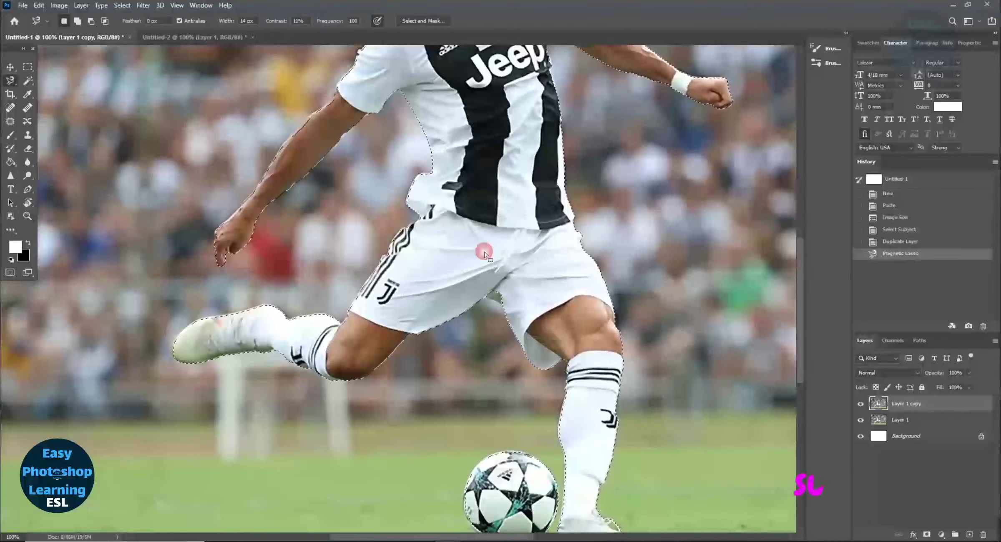
{"action": "left_click", "coordinate": [504, 305], "text": "shift"}
{"action": "double_click", "coordinate": [542, 260]}
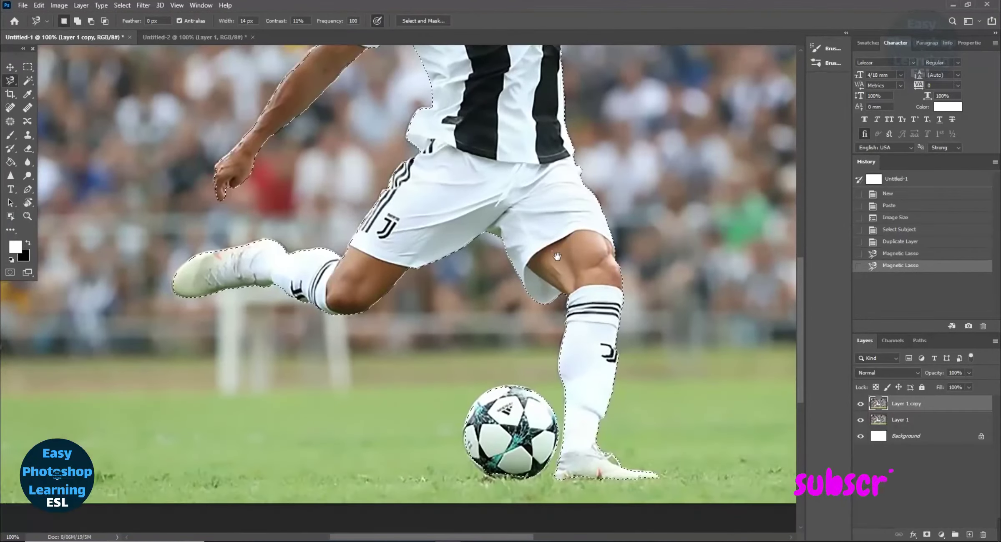
{"action": "scroll", "coordinate": [489, 277], "scroll_direction": "up", "scroll_amount": 5}
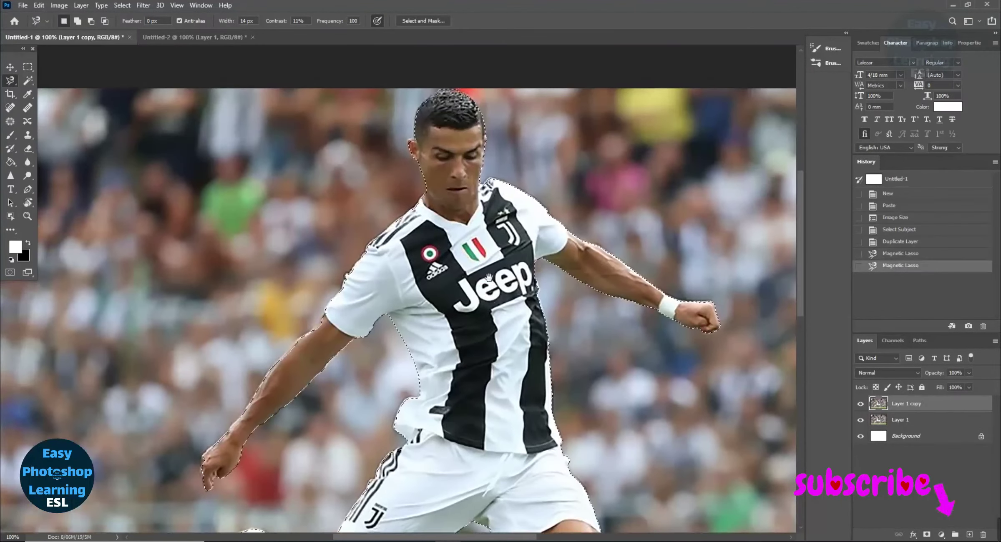
{"action": "left_click", "coordinate": [927, 535]}
- Refine the player mask edges in Select and Mask and output a new masked layer
{"action": "double_click", "coordinate": [903, 404]}
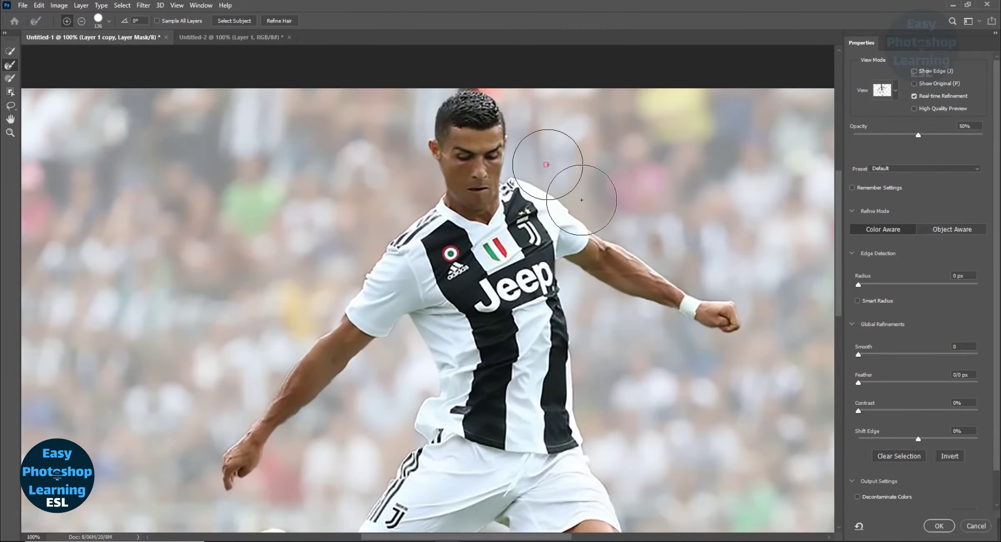
{"action": "key", "text": "bracketright"}
{"action": "key", "text": "bracketright"}
{"action": "key", "text": "bracketright"}
{"action": "key", "text": "bracketleft"}
{"action": "key", "text": "bracketleft"}
{"action": "key", "text": "bracketleft"}
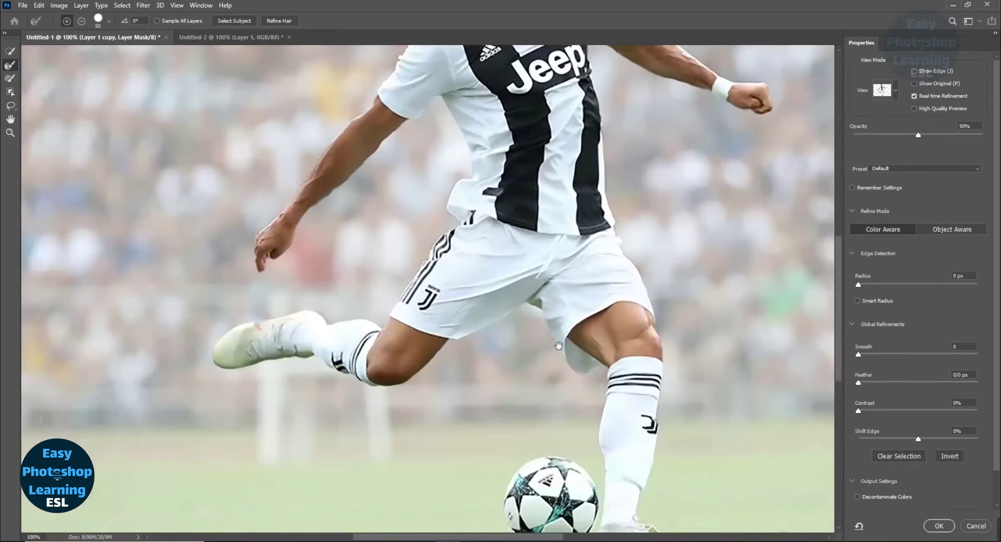
{"action": "left_click_drag", "start_coordinate": [425, 420], "coordinate": [458, 95]}
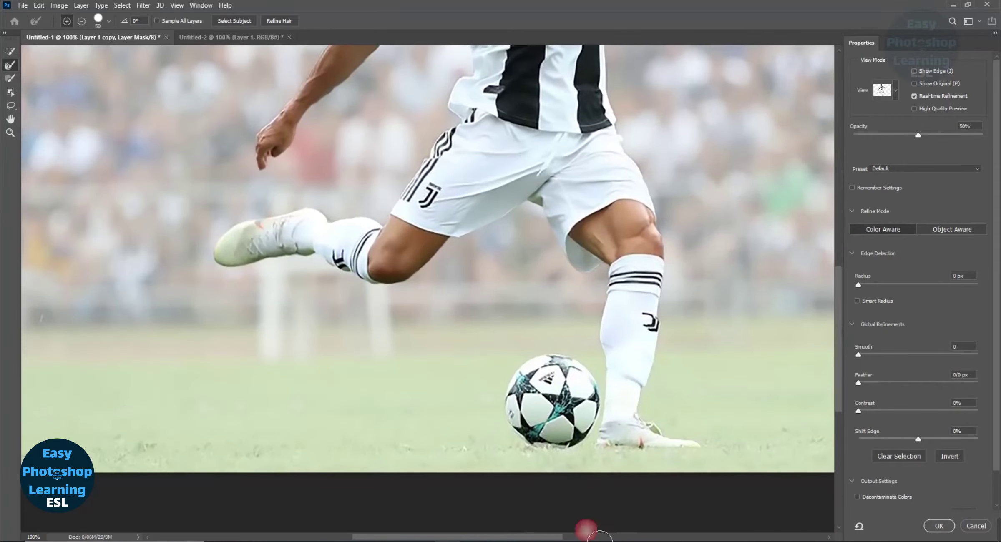
{"action": "left_click", "coordinate": [938, 526]}
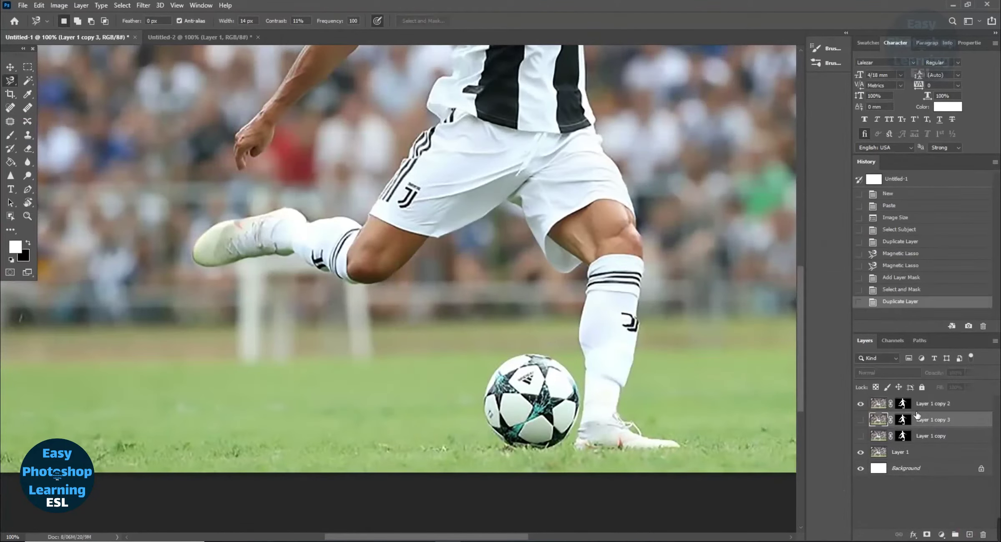
- Delete the spare cutout copies and reload the player mask as a selection
{"action": "key", "text": "ctrl+z"}
{"action": "key", "text": "Delete"}
{"action": "key", "text": "z"}
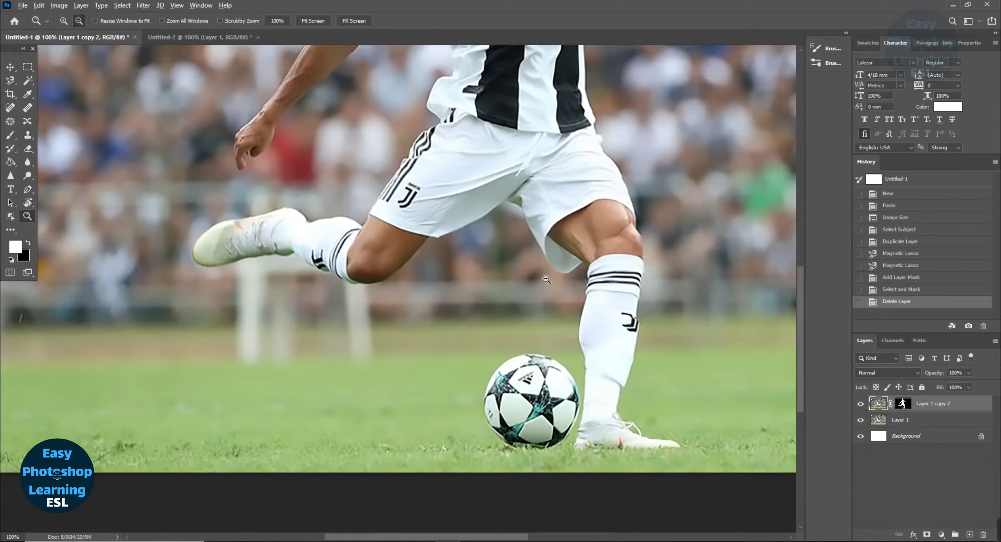
{"action": "left_click", "coordinate": [546, 280], "text": "alt"}
{"action": "left_click", "coordinate": [903, 403], "text": "ctrl"}
{"action": "left_click", "coordinate": [122, 5]}
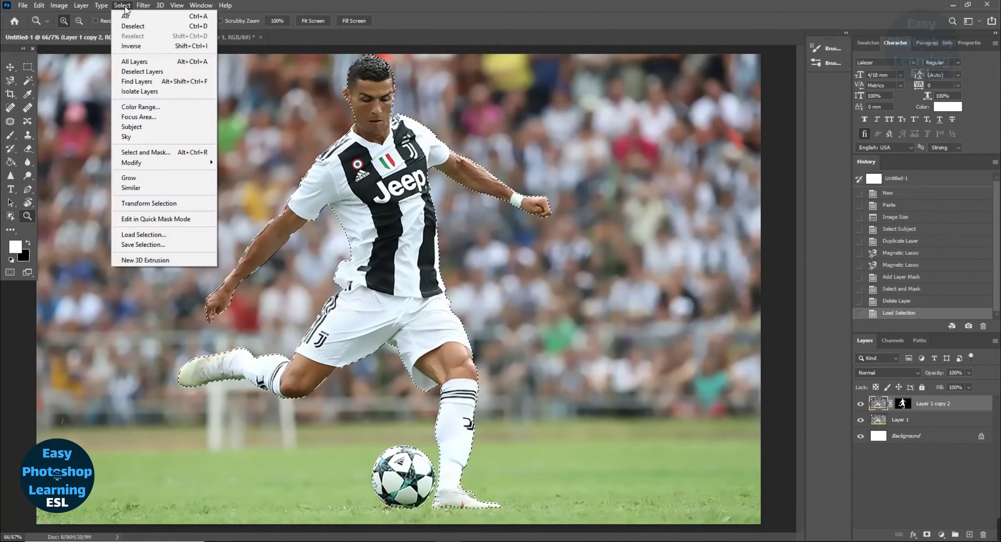
- Expand the player selection by 4 pixels and attempt a content-aware fill
{"action": "left_click", "coordinate": [234, 183]}
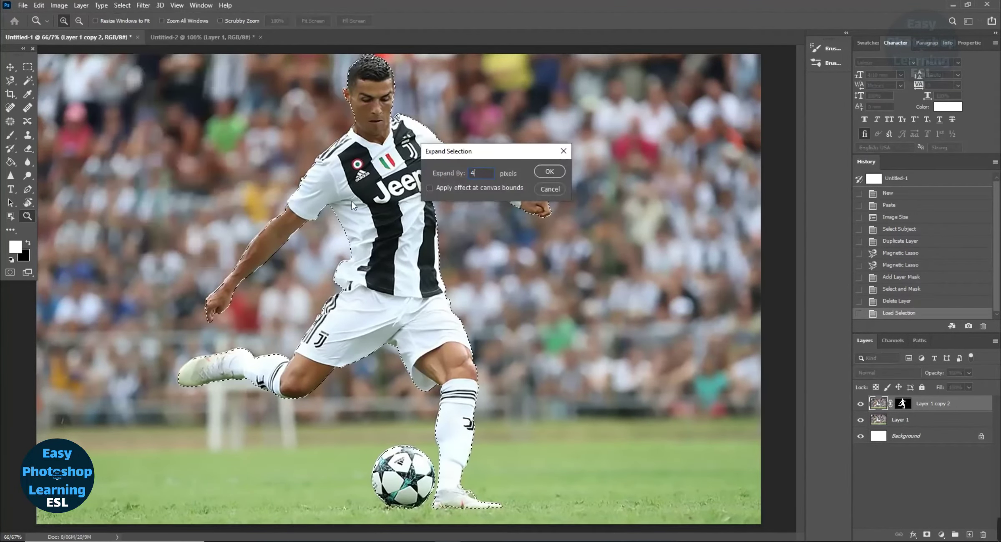
{"action": "left_click", "coordinate": [546, 170]}
{"action": "key", "text": "shift+BackSpace"}
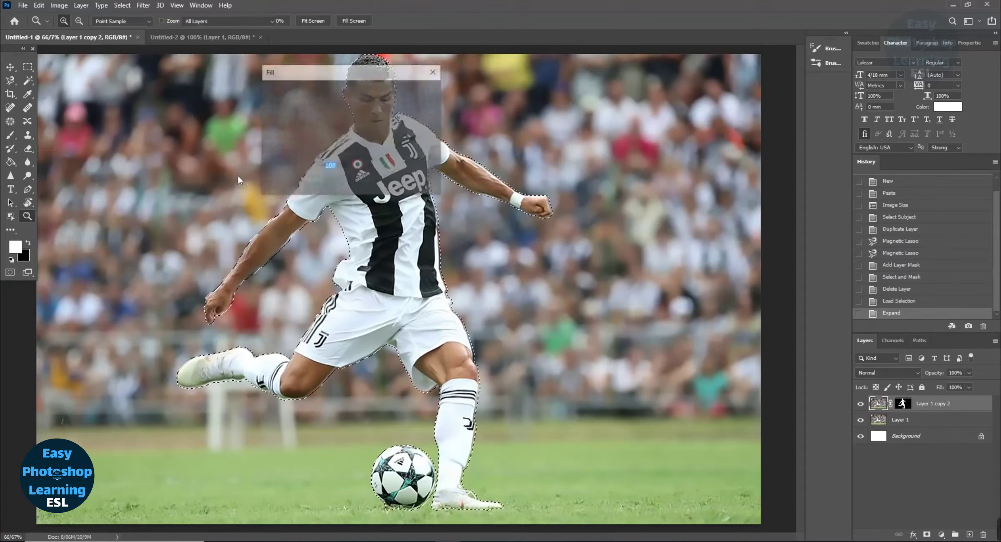
{"action": "left_click", "coordinate": [420, 91]}
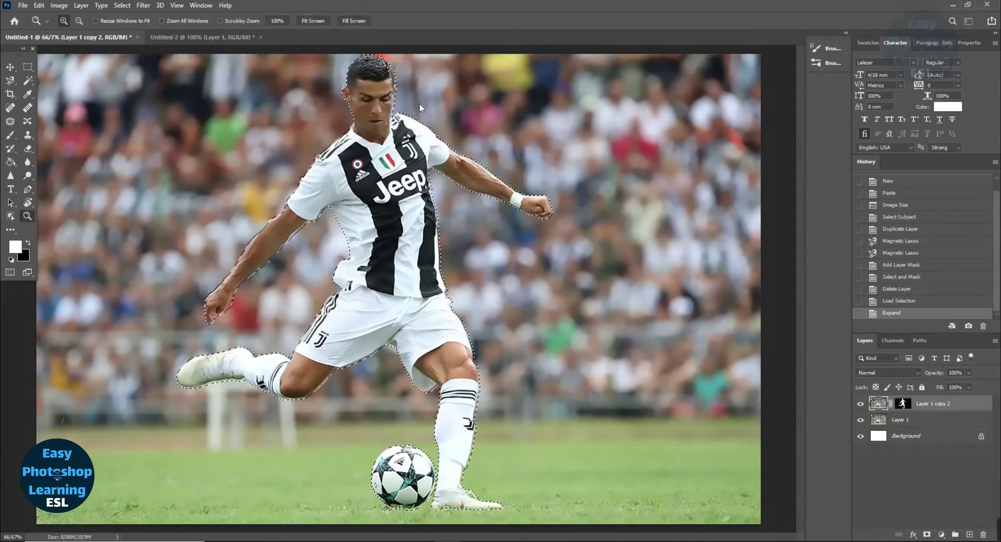
{"action": "left_click", "coordinate": [493, 204]}
- Content-aware fill the expanded selection on the original Layer 1
{"action": "left_click", "coordinate": [900, 420]}
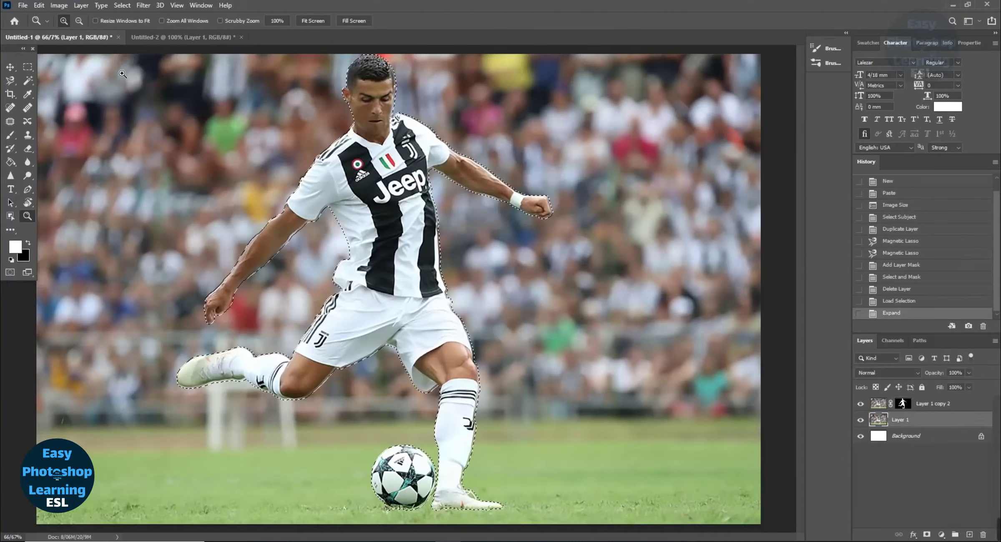
{"action": "key", "text": "shift+BackSpace"}
{"action": "key", "text": "Escape"}
{"action": "key", "text": "z"}
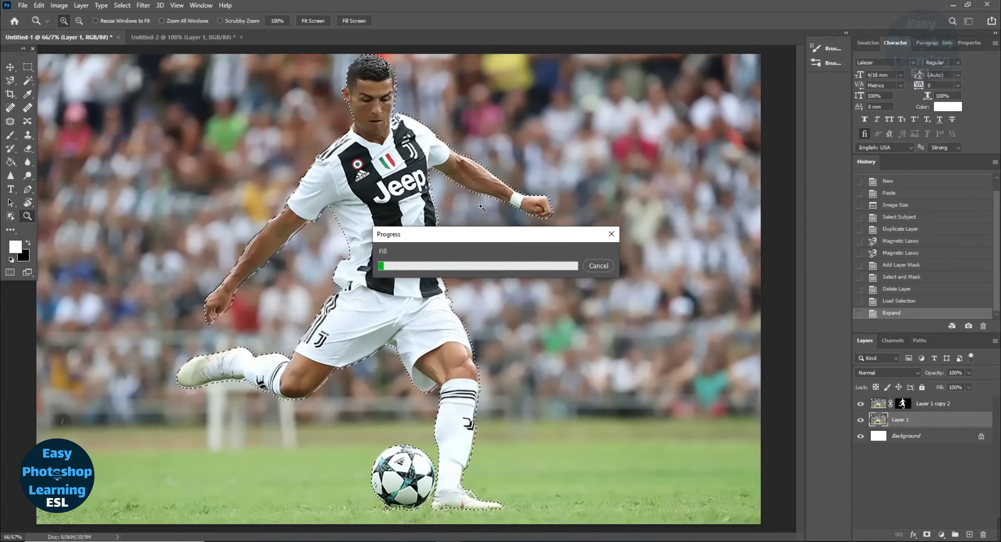
- Crop the canvas into a tall portrait frame extended above the photo
{"action": "key", "text": "ctrl+d"}
{"action": "left_click", "coordinate": [165, 200], "text": "alt"}
{"action": "key", "text": "c"}
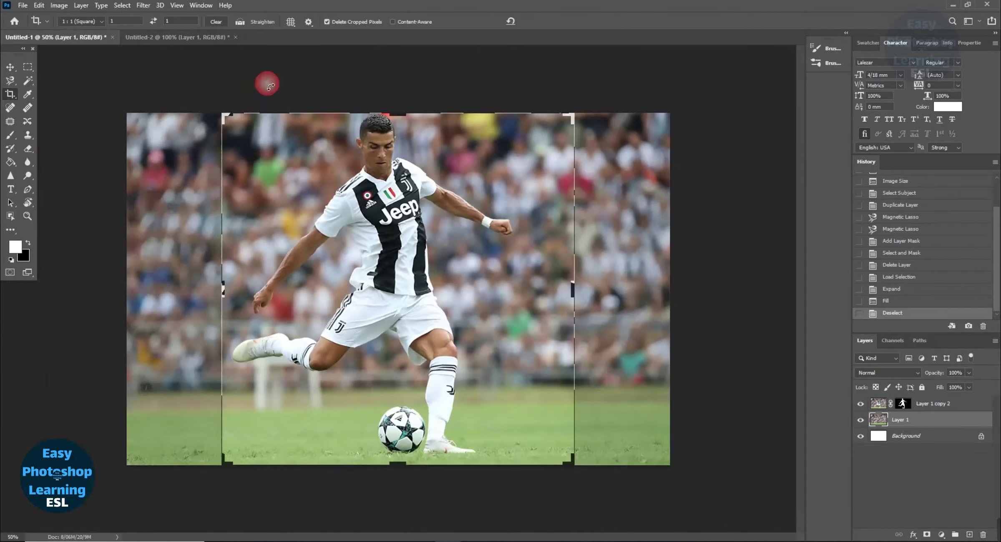
{"action": "left_click_drag", "start_coordinate": [397, 113], "coordinate": [413, 51]}
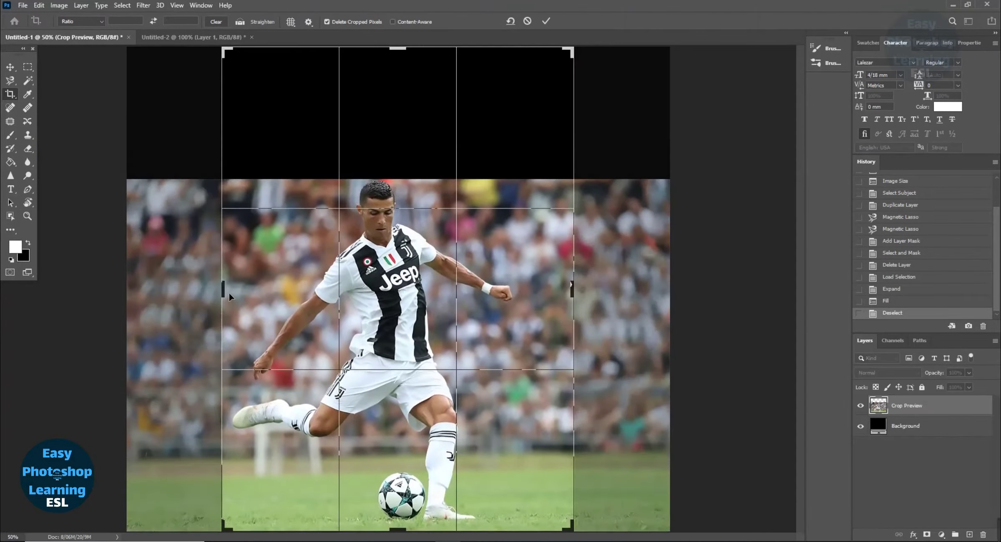
{"action": "left_click_drag", "start_coordinate": [223, 287], "coordinate": [202, 288]}
{"action": "key", "text": "Return"}
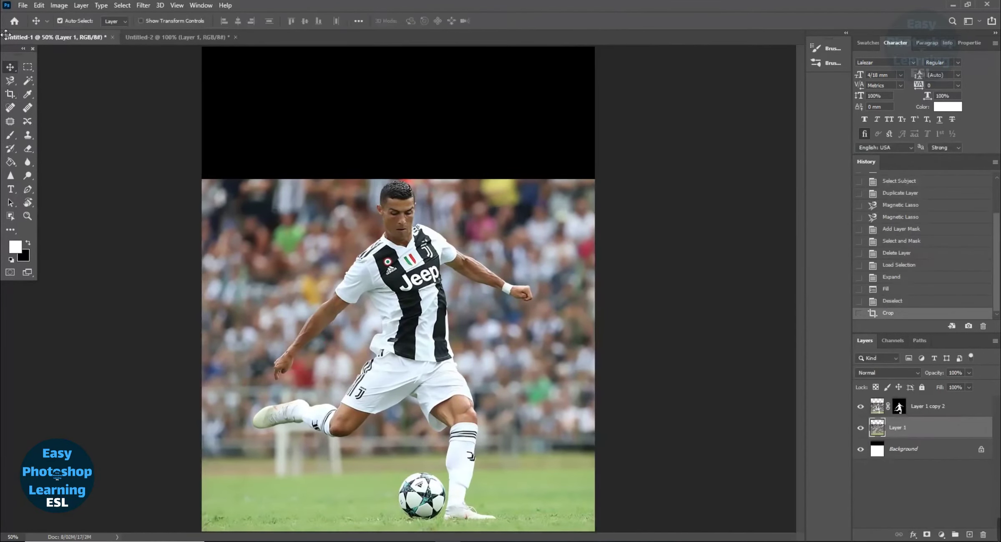
- Content-aware fill the empty top strip with matching crowd, then deselect
{"action": "key", "text": "m"}
{"action": "left_click", "coordinate": [862, 408]}
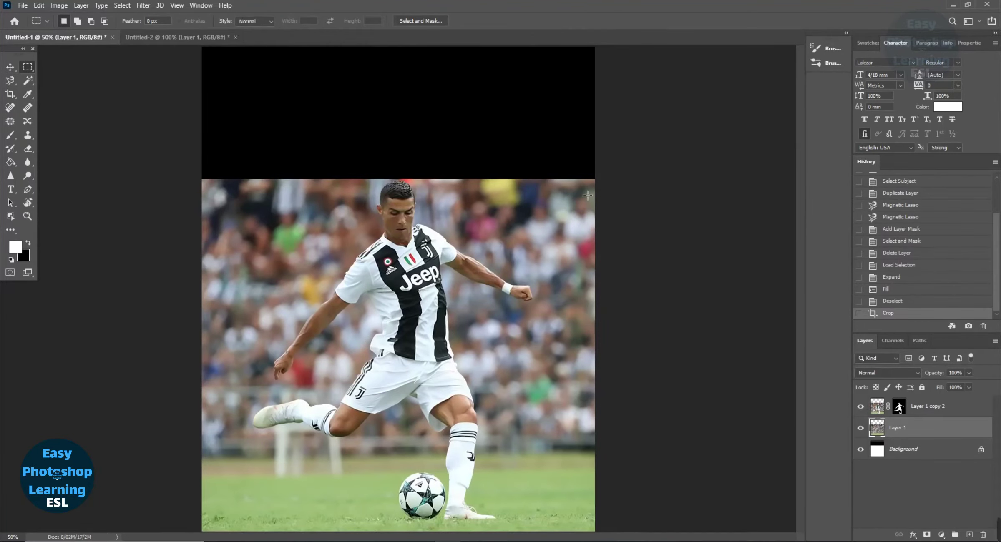
{"action": "left_click_drag", "start_coordinate": [182, 40], "coordinate": [182, 40]}
{"action": "key", "text": "shift+F5"}
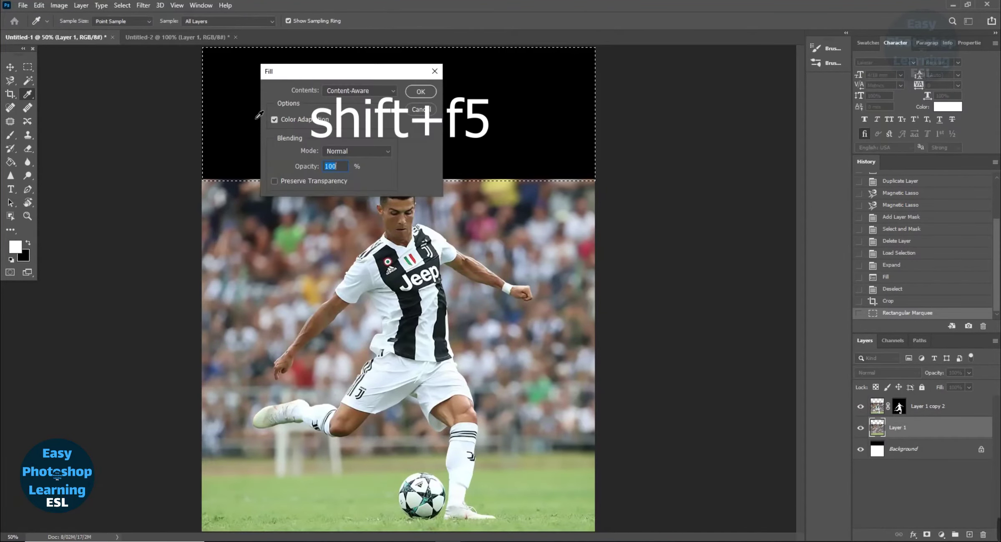
{"action": "key", "text": "Return"}
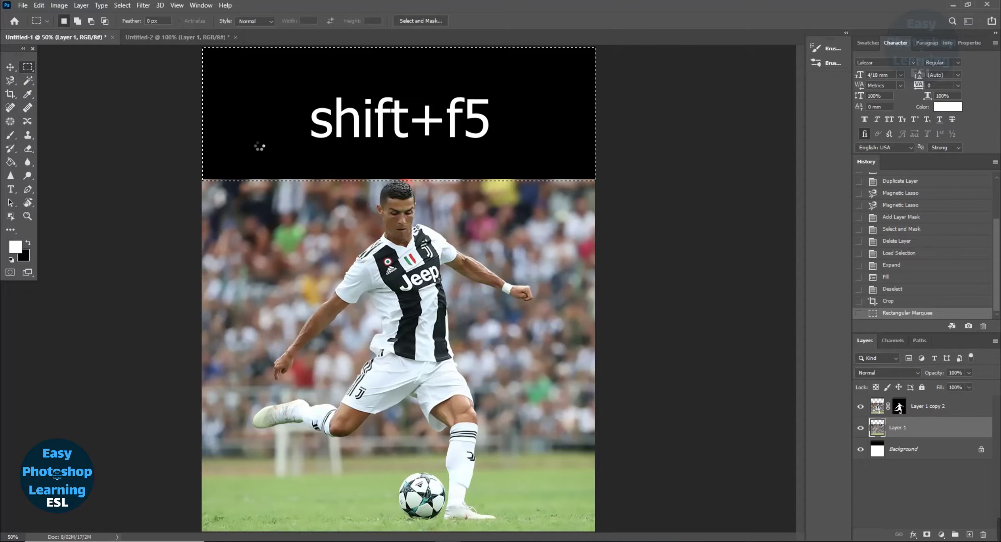
{"action": "left_click", "coordinate": [254, 144]}
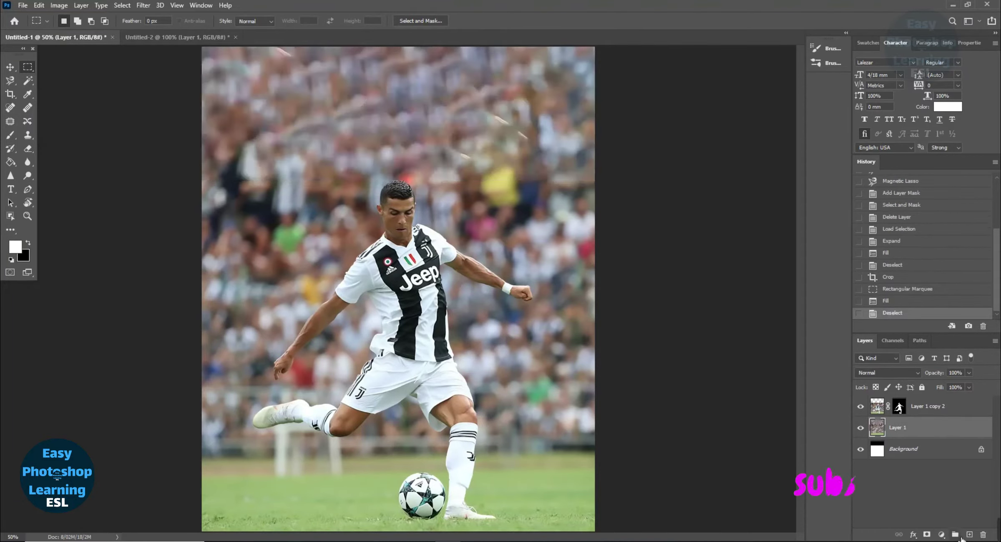
- Add a new layer and fill it with purple using the Paint Bucket
{"action": "left_click", "coordinate": [971, 536]}
{"action": "key", "text": "g"}
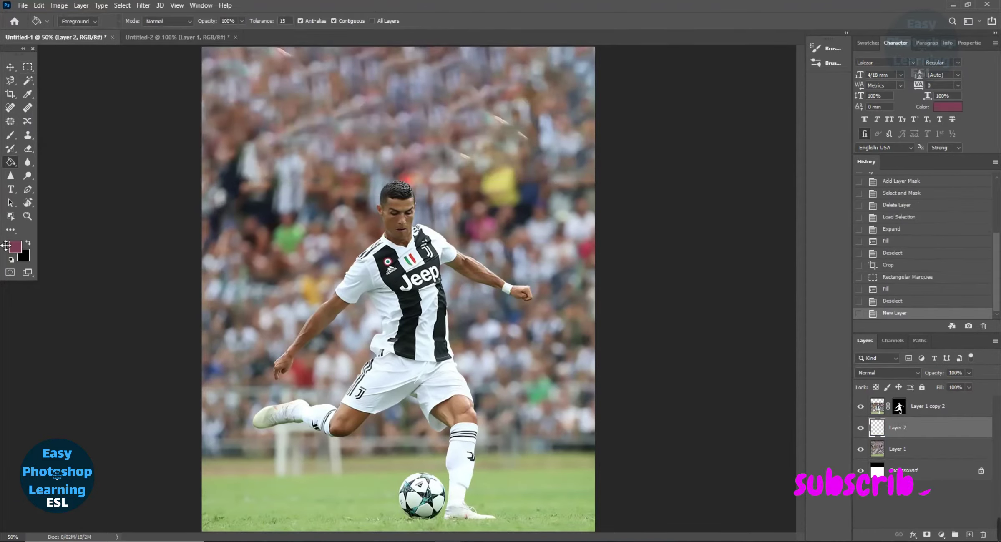
{"action": "left_click", "coordinate": [15, 247]}
{"action": "left_click", "coordinate": [638, 212]}
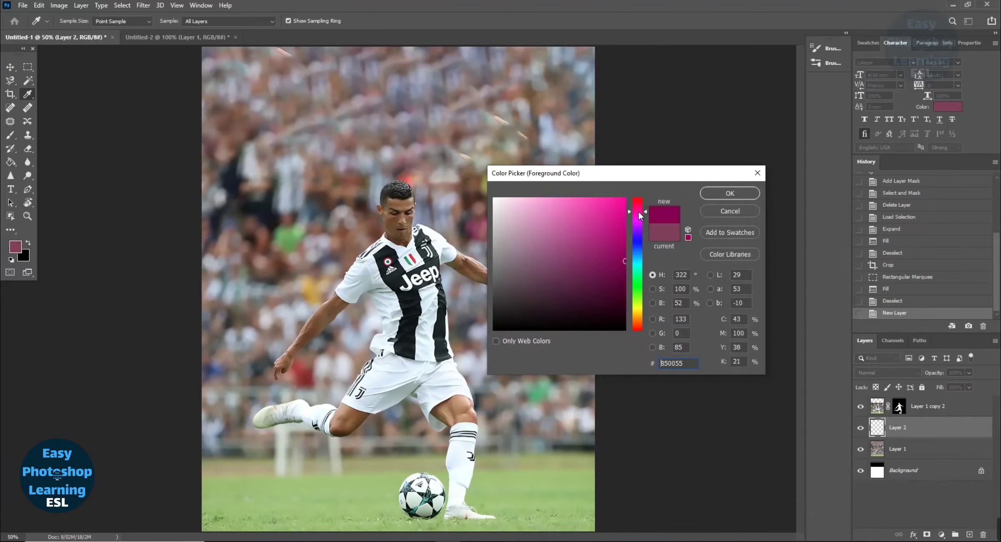
{"action": "left_click", "coordinate": [730, 193]}
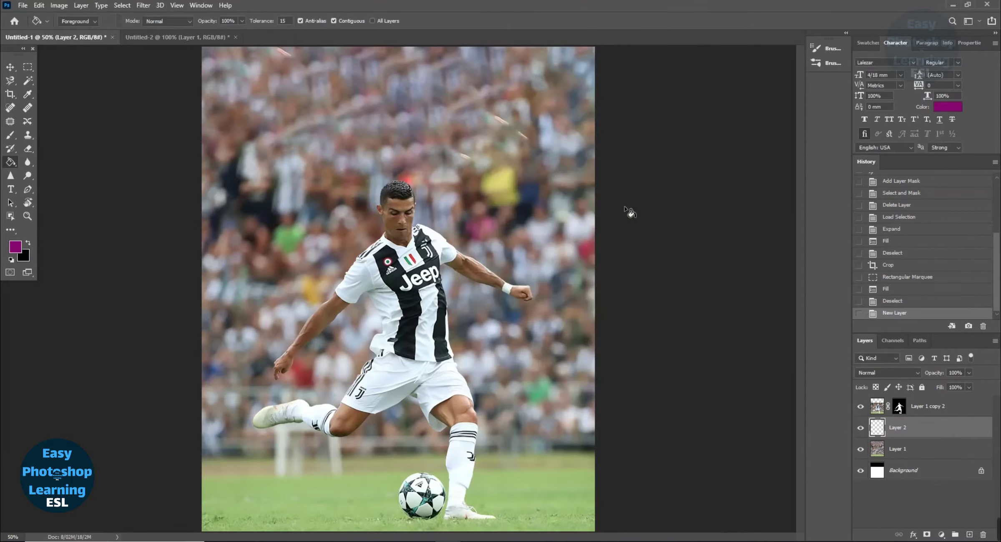
{"action": "left_click", "coordinate": [479, 227]}
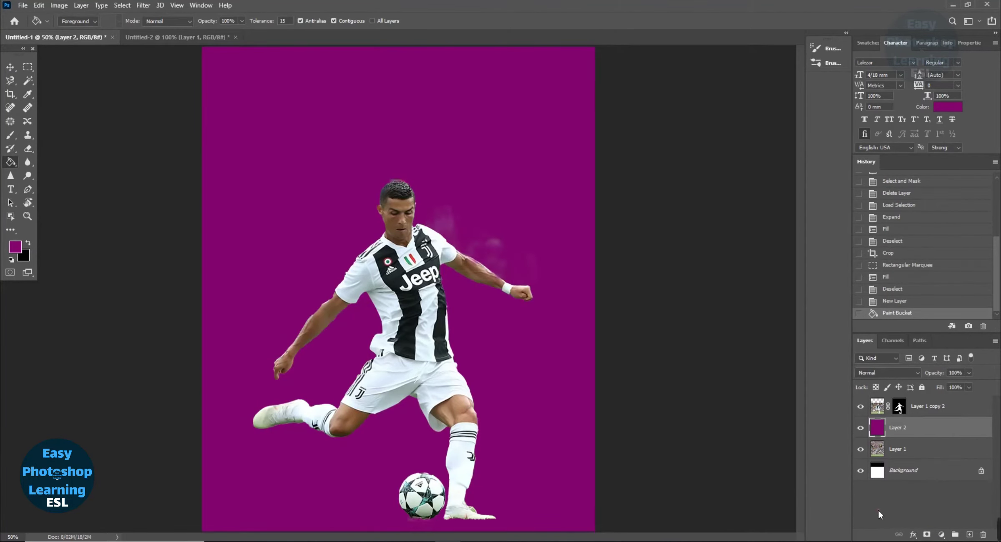
- Mask out the bottom of the purple layer and set its blend mode to Multiply
{"action": "left_click", "coordinate": [926, 534]}
{"action": "key", "text": "b"}
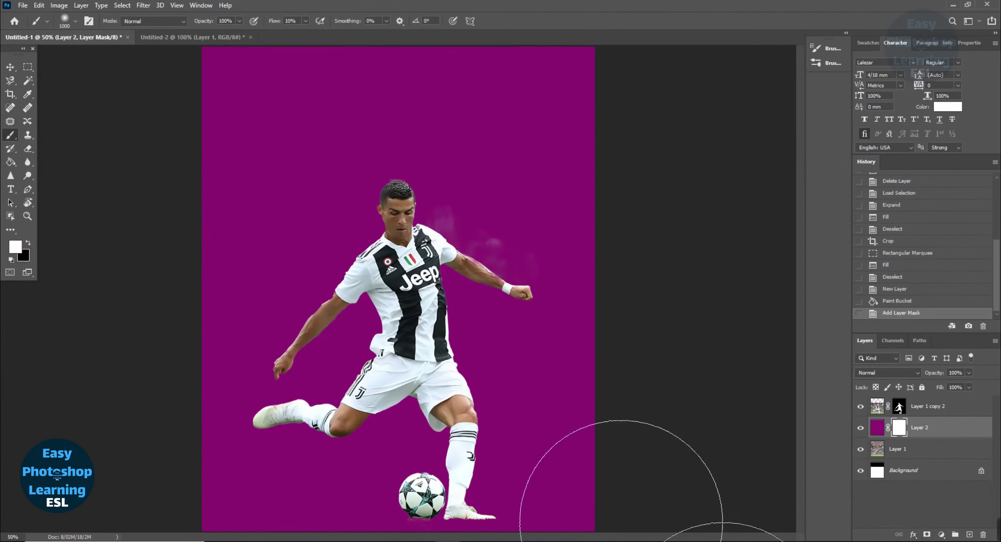
{"action": "mouse_move", "coordinate": [621, 522]}
{"action": "left_mouse_down"}
{"action": "mouse_move", "coordinate": [169, 512]}
{"action": "mouse_move", "coordinate": [324, 536]}
{"action": "mouse_move", "coordinate": [224, 525]}
{"action": "mouse_move", "coordinate": [814, 527]}
{"action": "left_mouse_up"}
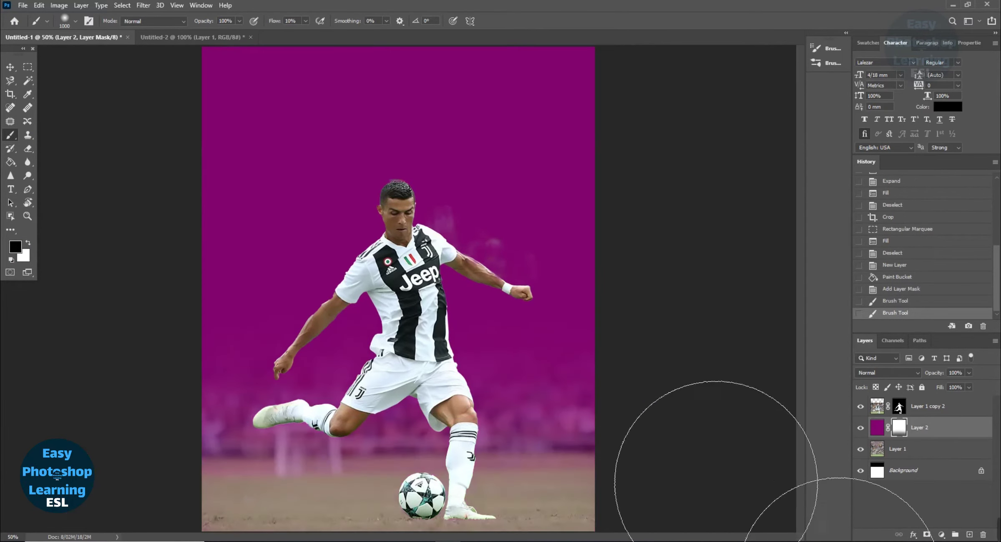
{"action": "left_click", "coordinate": [887, 372]}
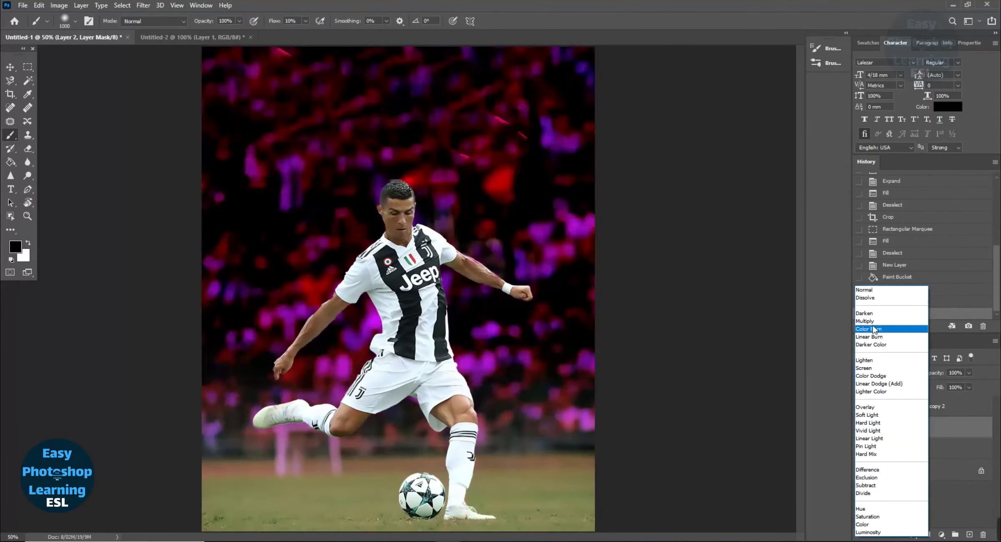
{"action": "left_click", "coordinate": [867, 321]}
- Refill the purple layer with a darker purple shade
{"action": "left_click", "coordinate": [877, 428]}
{"action": "key", "text": "i"}
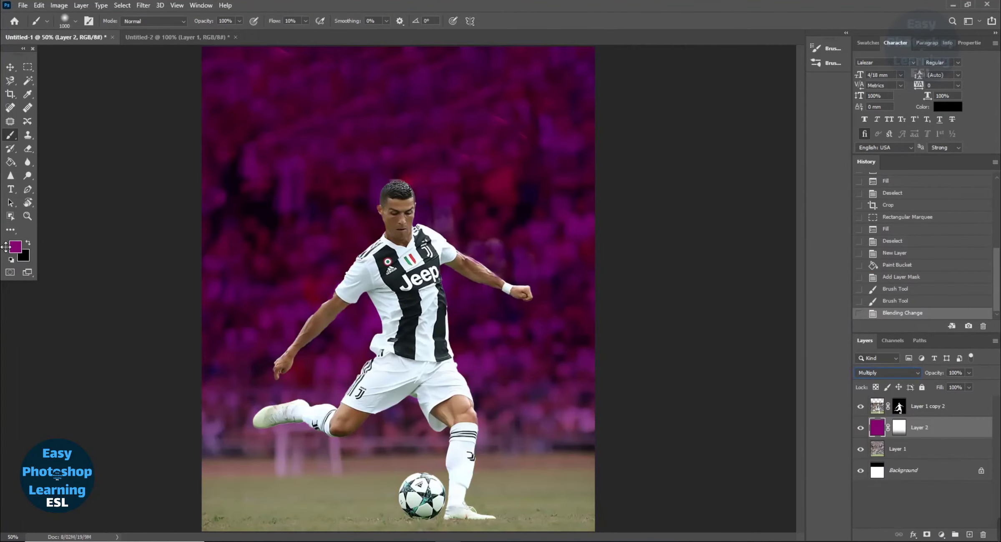
{"action": "left_click", "coordinate": [16, 247]}
{"action": "left_click", "coordinate": [730, 193]}
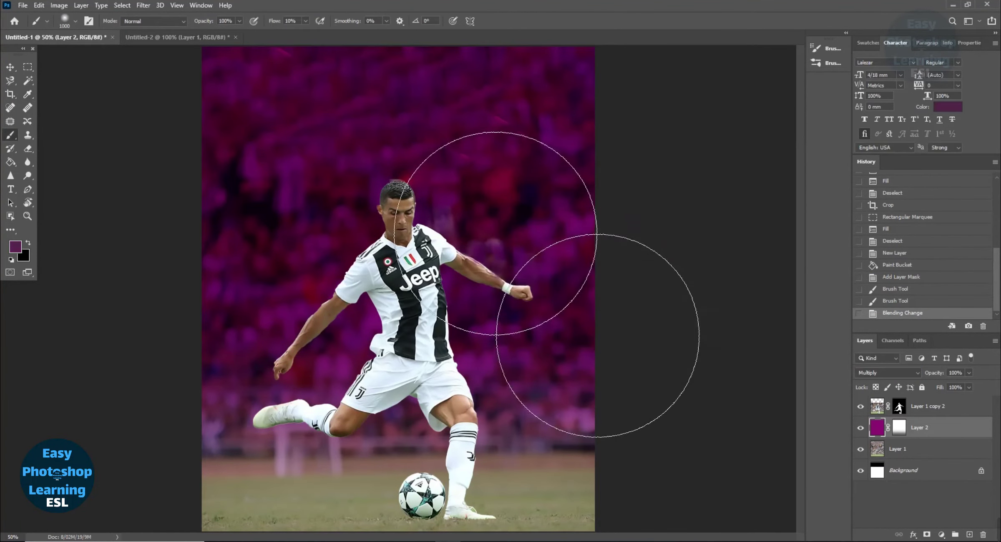
{"action": "key", "text": "g"}
{"action": "left_click", "coordinate": [368, 175]}
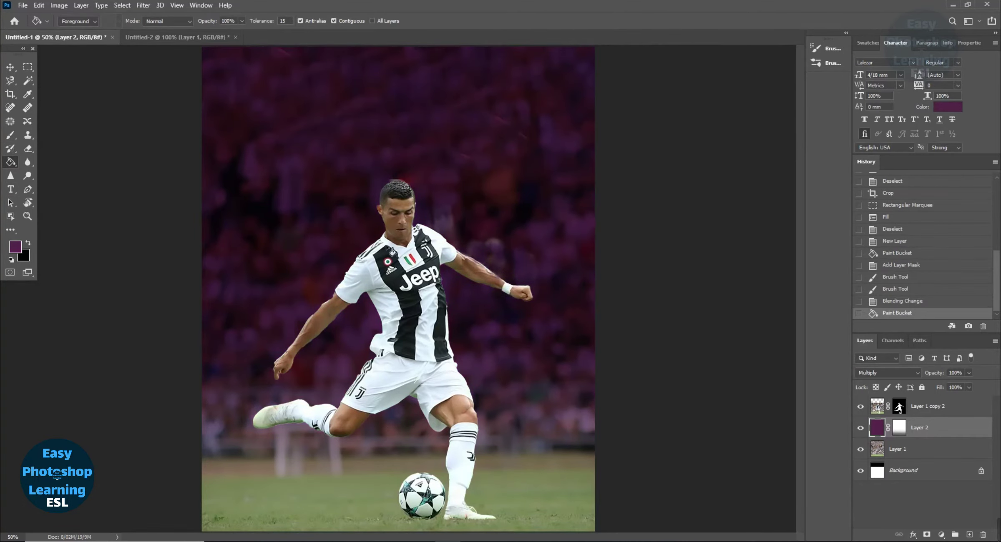
- Paint black over the lower-left corner on a new empty layer
{"action": "left_click", "coordinate": [960, 410]}
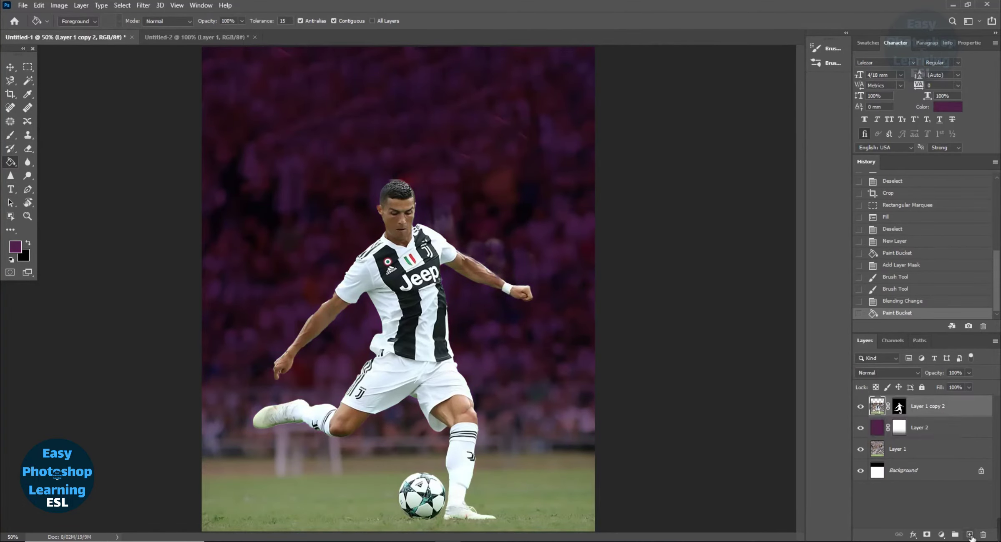
{"action": "left_click", "coordinate": [969, 535]}
{"action": "key", "text": "b"}
{"action": "key", "text": "x"}
{"action": "key", "text": "ctrl+minus"}
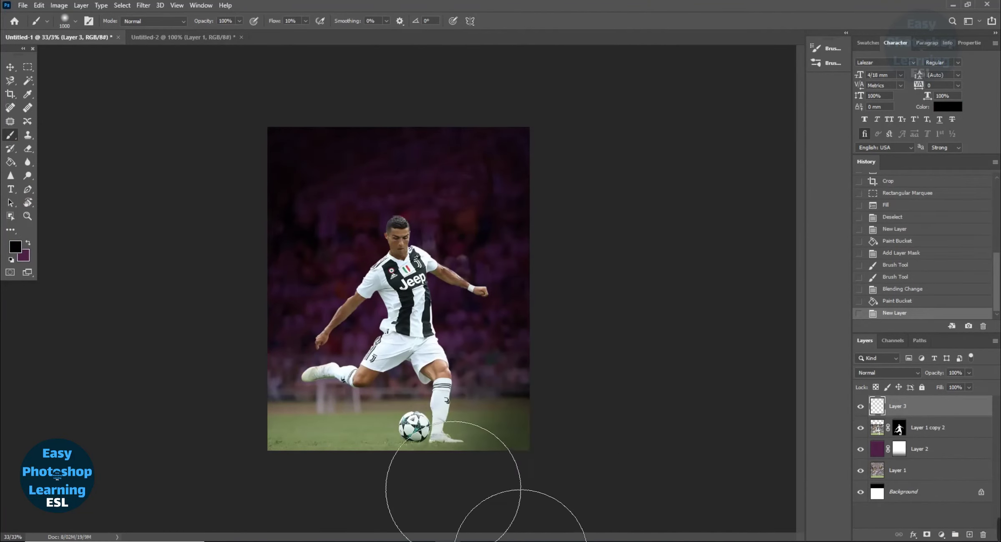
{"action": "mouse_move", "coordinate": [458, 473]}
{"action": "left_mouse_down"}
{"action": "mouse_move", "coordinate": [268, 447]}
{"action": "mouse_move", "coordinate": [207, 373]}
{"action": "left_mouse_up"}
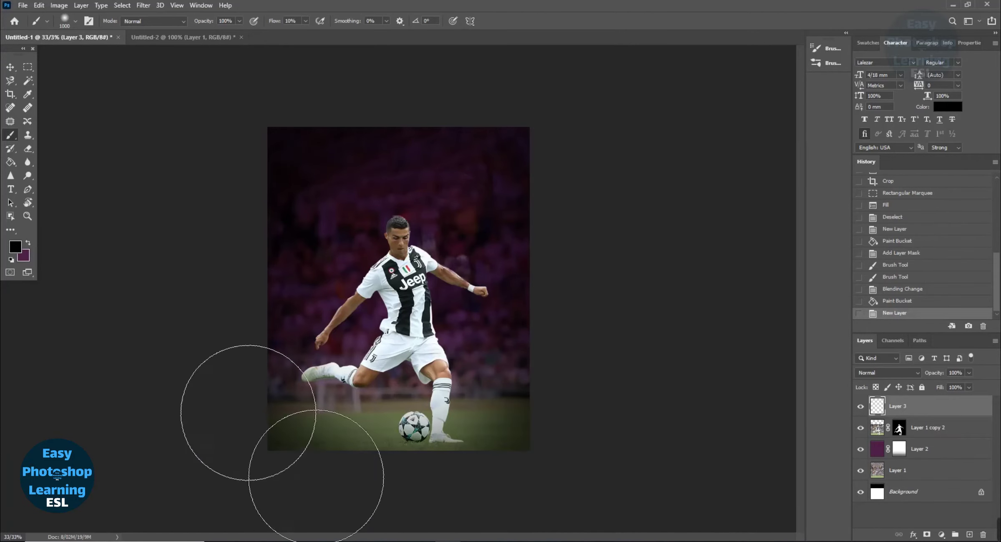
{"action": "left_click_drag", "start_coordinate": [282, 444], "coordinate": [246, 346]}
{"action": "key", "text": "z"}
{"action": "key", "text": "ctrl+plus"}
- Add a Levels adjustment above Layer 1 with inputs 90 / 1.00 / 205
{"action": "left_click", "coordinate": [955, 434]}
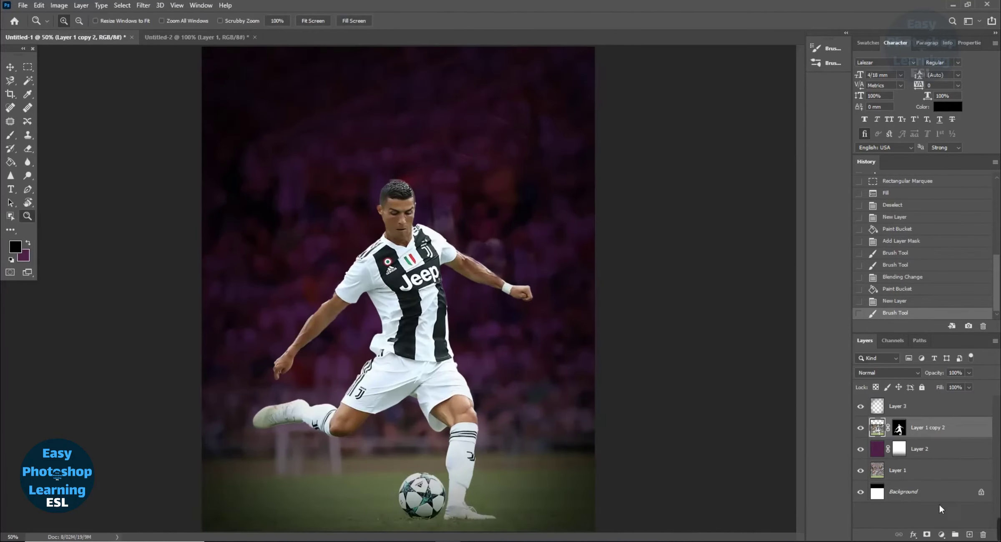
{"action": "left_click", "coordinate": [942, 536]}
{"action": "left_click", "coordinate": [938, 407]}
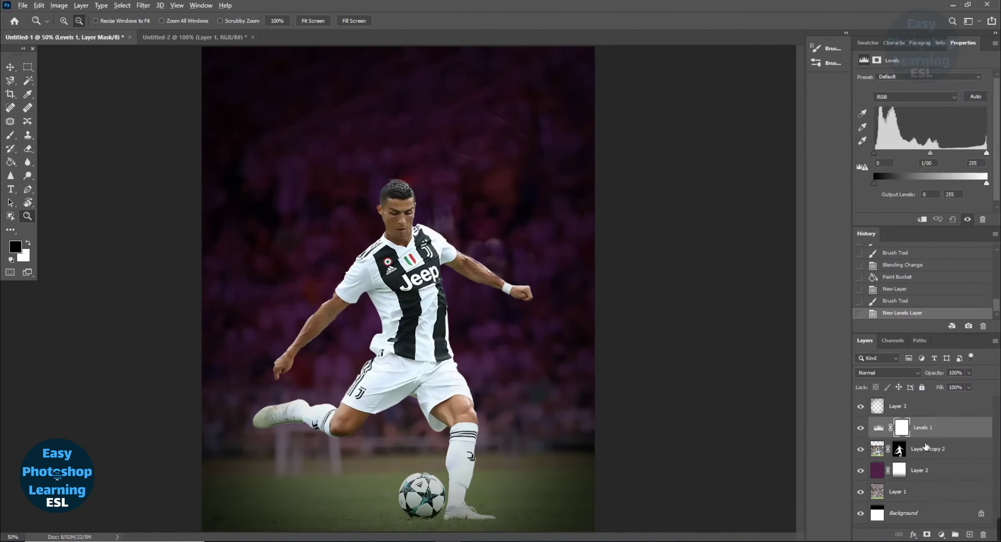
{"action": "left_click", "coordinate": [924, 438], "text": "alt"}
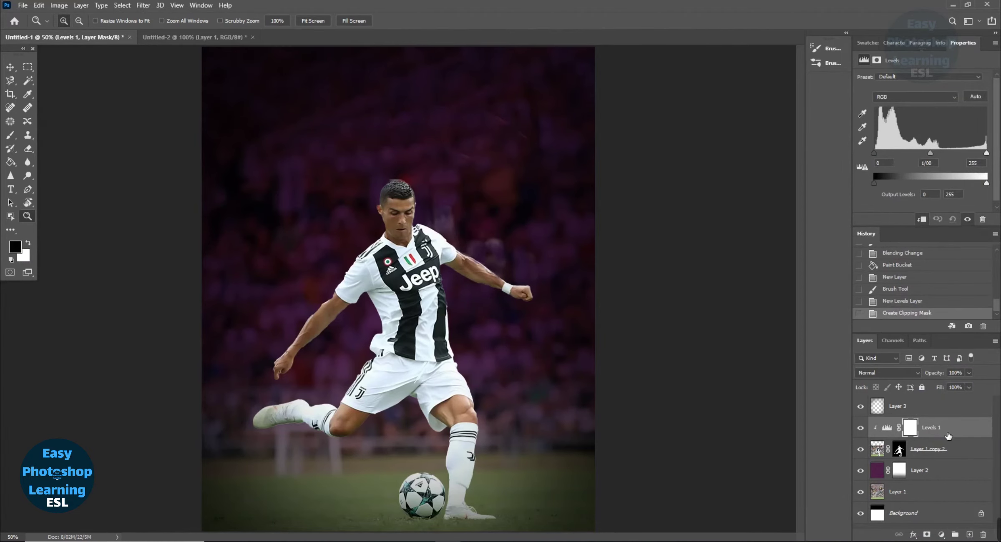
{"action": "left_click_drag", "start_coordinate": [948, 436], "coordinate": [945, 480]}
{"action": "left_click_drag", "start_coordinate": [874, 153], "coordinate": [914, 153]}
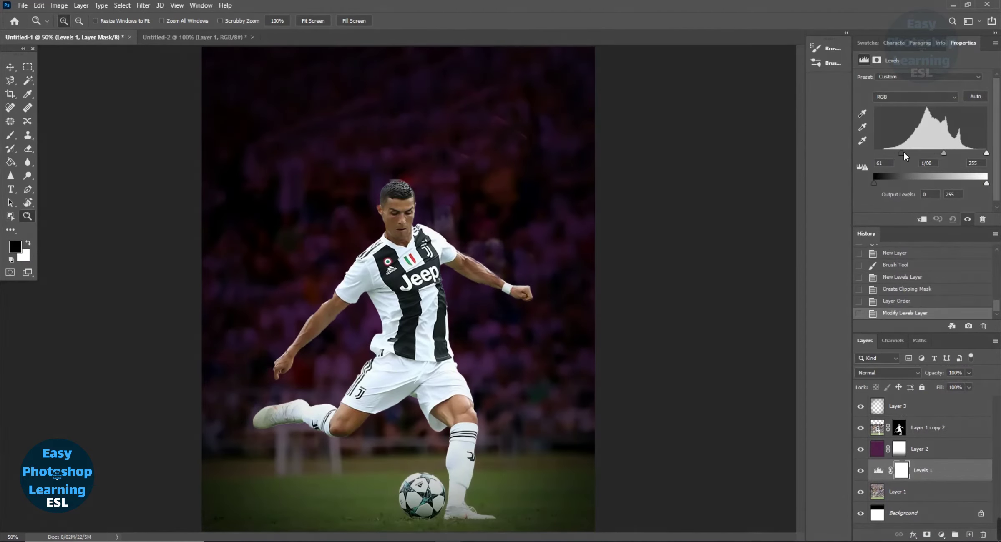
{"action": "left_click_drag", "start_coordinate": [986, 153], "coordinate": [963, 152]}
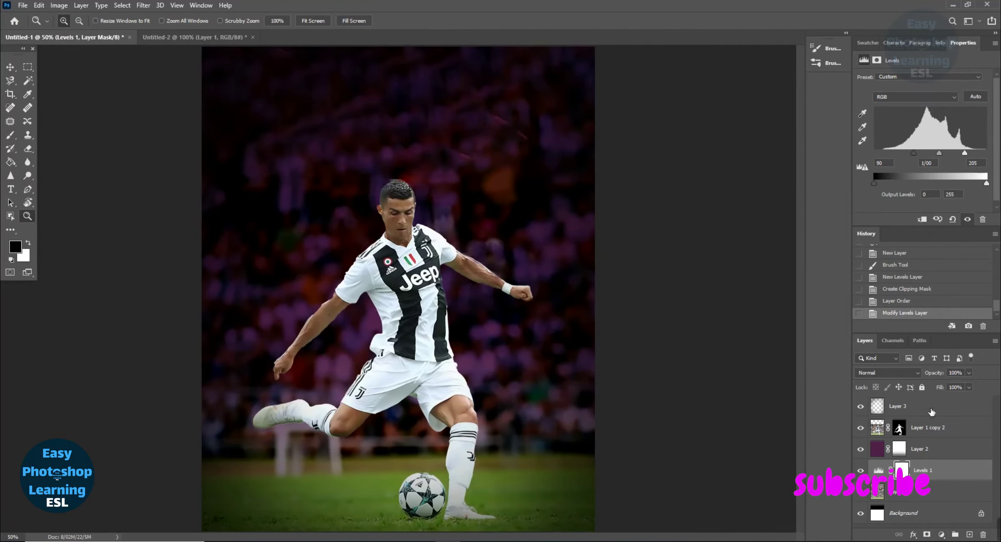
{"action": "left_click", "coordinate": [930, 428]}
{"action": "left_click", "coordinate": [941, 535]}
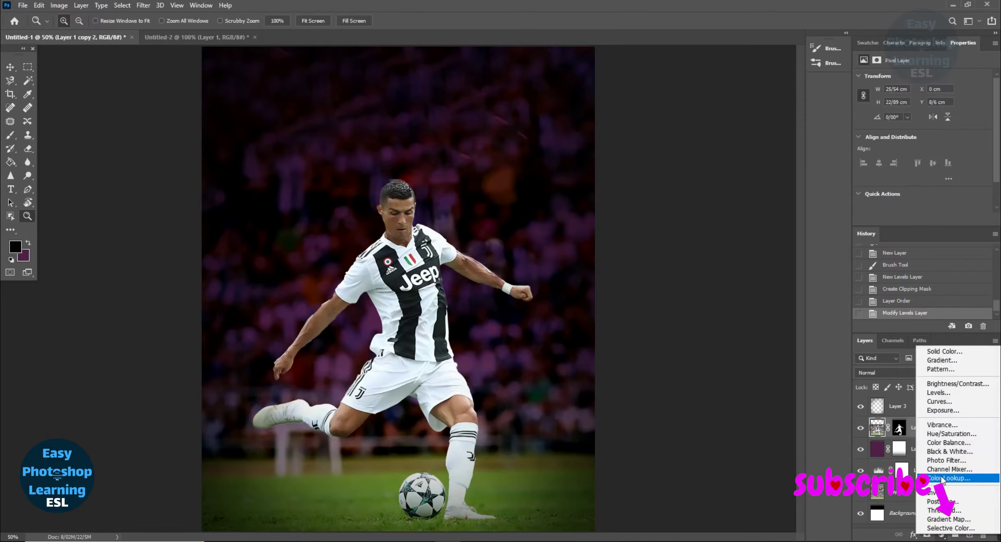
- Add a Color Balance adjustment shifting midtones Red +16 and Blue +16
{"action": "left_click", "coordinate": [948, 443]}
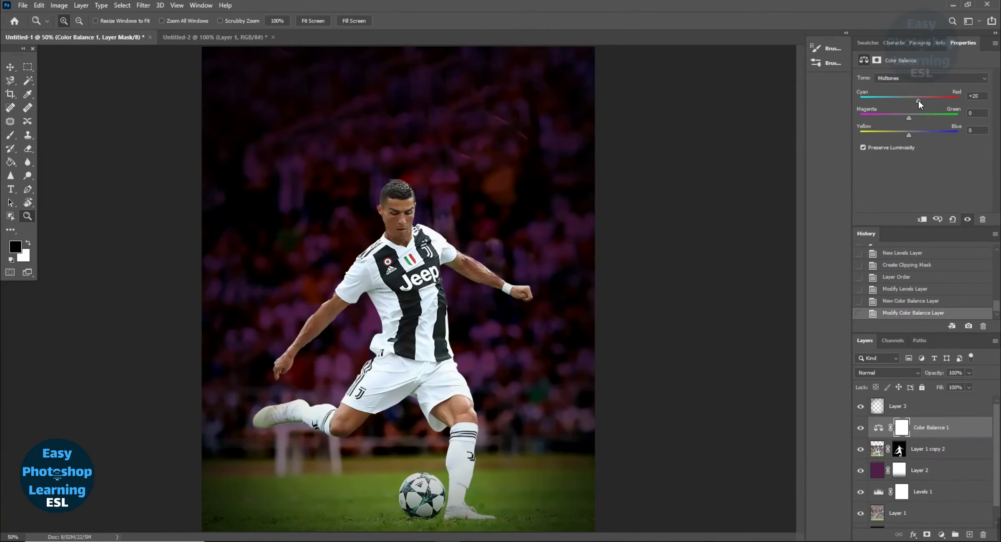
{"action": "left_click_drag", "start_coordinate": [918, 101], "coordinate": [916, 101]}
{"action": "left_click", "coordinate": [916, 132]}
- Marquee the crowd area above the pitch and feather the selection twice
{"action": "left_click", "coordinate": [28, 67]}
{"action": "left_click_drag", "start_coordinate": [203, 47], "coordinate": [651, 445]}
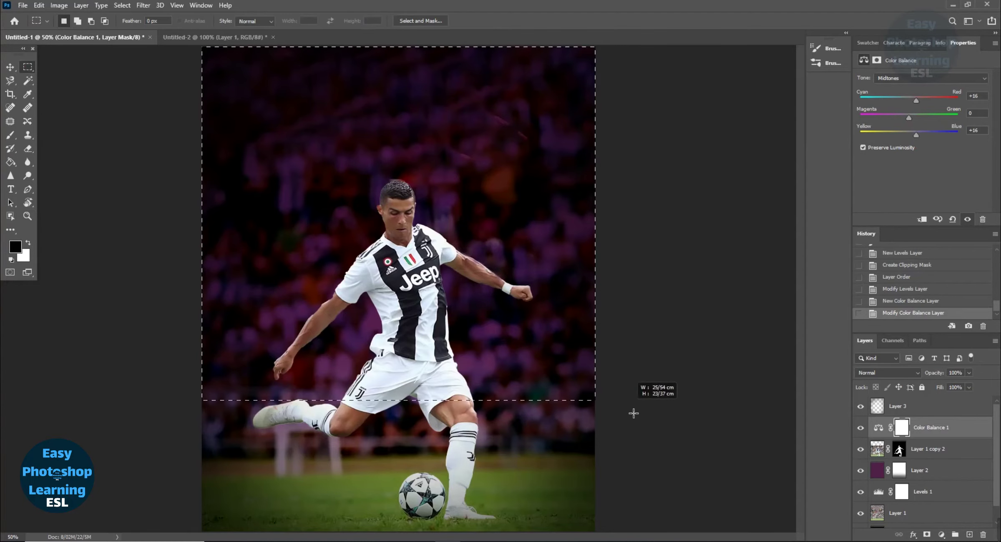
{"action": "right_click", "coordinate": [455, 182]}
{"action": "left_click", "coordinate": [479, 210]}
{"action": "key", "text": "Return"}
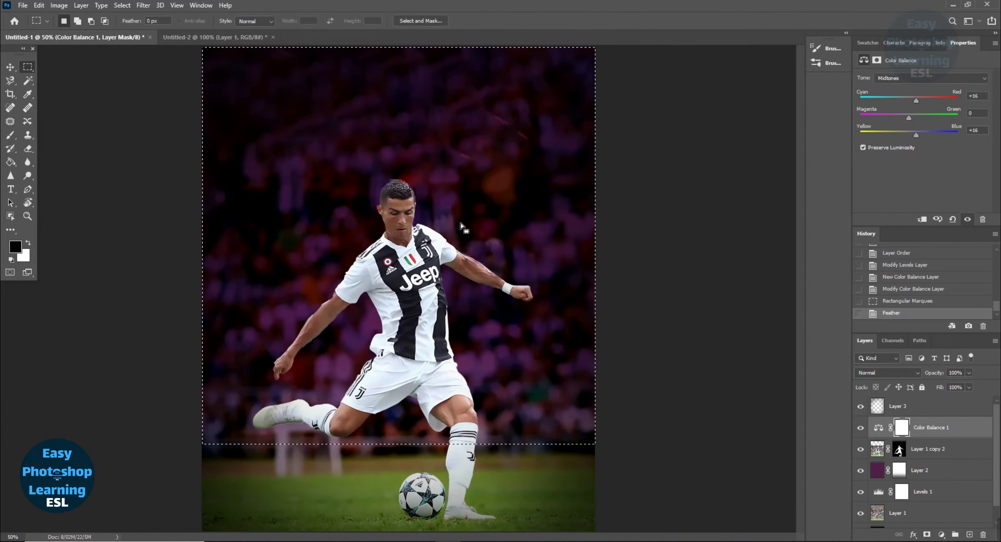
{"action": "right_click", "coordinate": [441, 187]}
{"action": "left_click", "coordinate": [480, 211]}
{"action": "key", "text": "Return"}
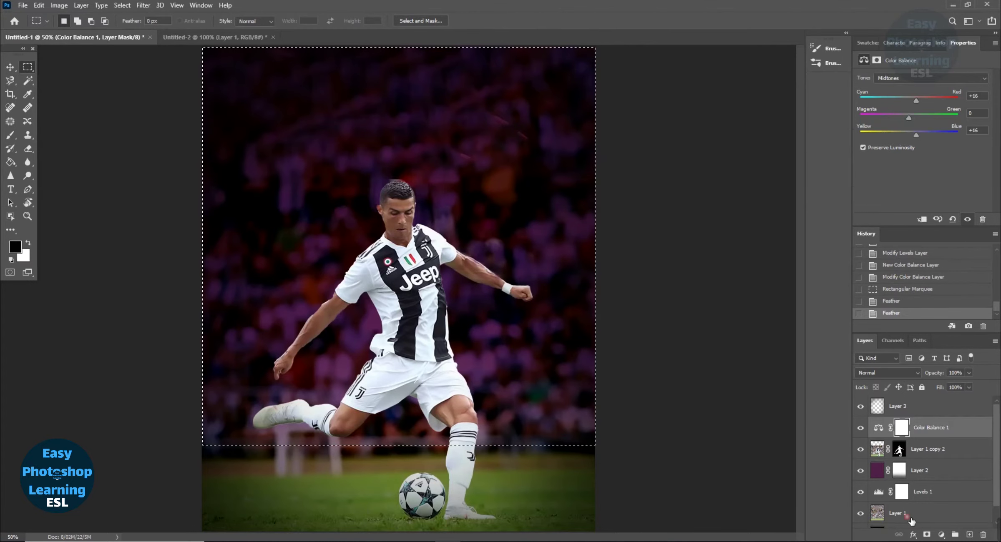
- Apply a strong Gaussian Blur to the crowd on Layer 1, then deselect
{"action": "left_click", "coordinate": [898, 513]}
{"action": "left_click", "coordinate": [143, 5]}
{"action": "left_click", "coordinate": [149, 138]}
{"action": "left_click", "coordinate": [292, 178]}
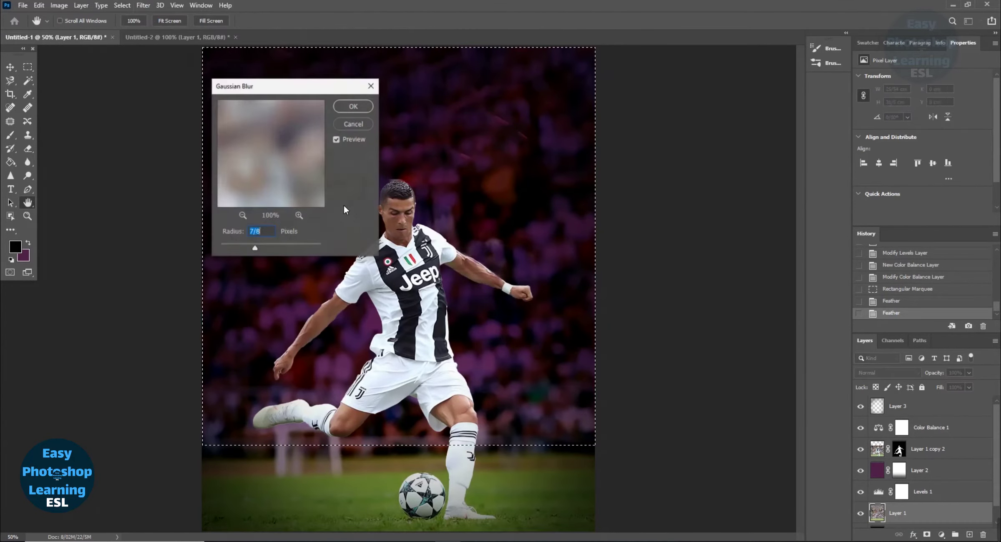
{"action": "left_click_drag", "start_coordinate": [274, 249], "coordinate": [277, 250]}
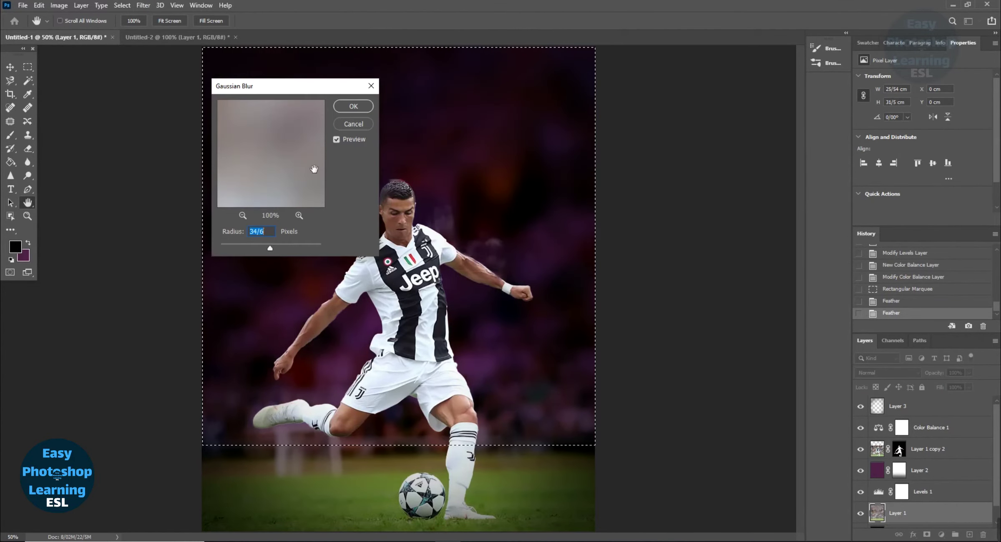
{"action": "key", "text": "Return"}
{"action": "key", "text": "ctrl+d"}
{"action": "key", "text": "z"}
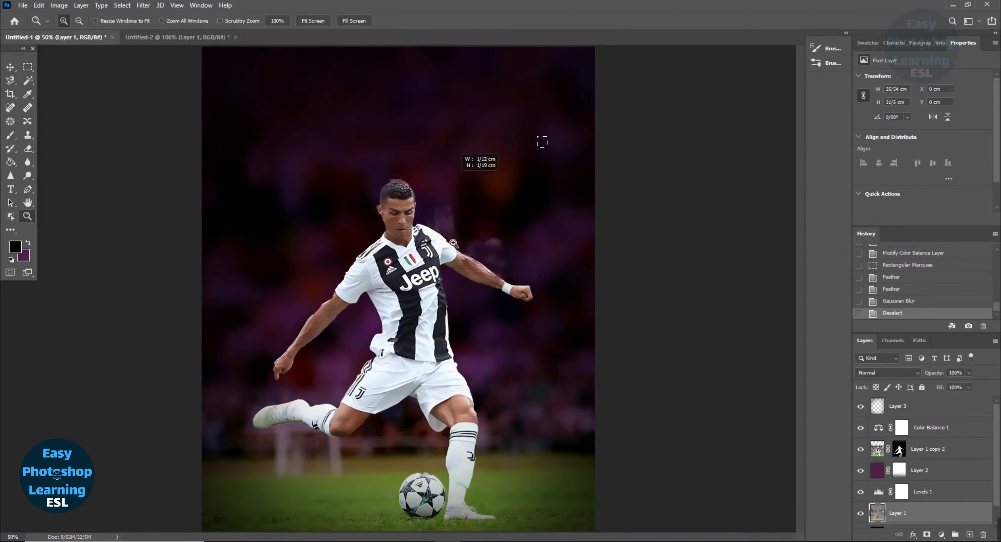
{"action": "left_click", "coordinate": [446, 212]}
- Paint the cutout mask with a size-175 brush to hide purple haze around the player's arm
{"action": "left_click", "coordinate": [877, 449]}
{"action": "key", "text": "b"}
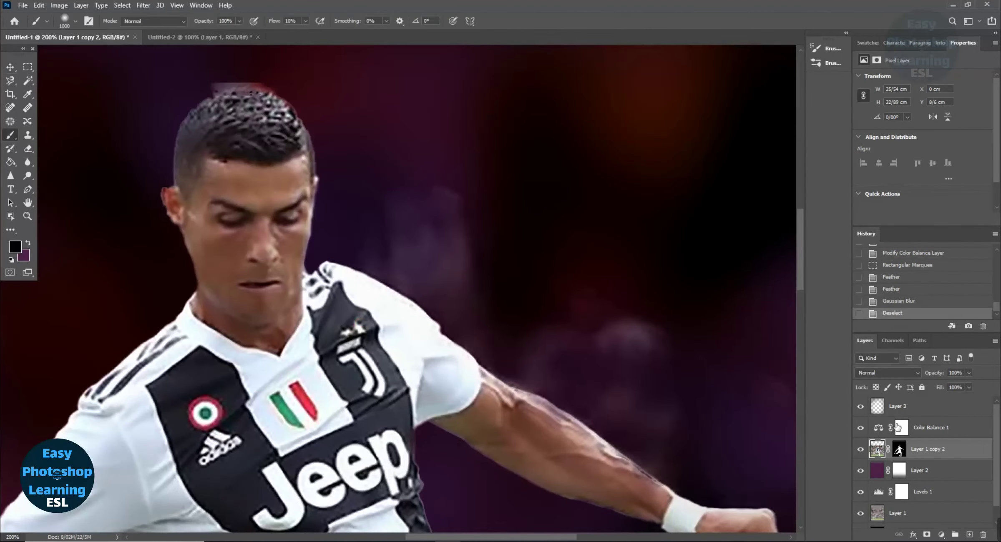
{"action": "left_click", "coordinate": [899, 450]}
{"action": "key", "text": "d"}
{"action": "key", "text": "bracketright"}
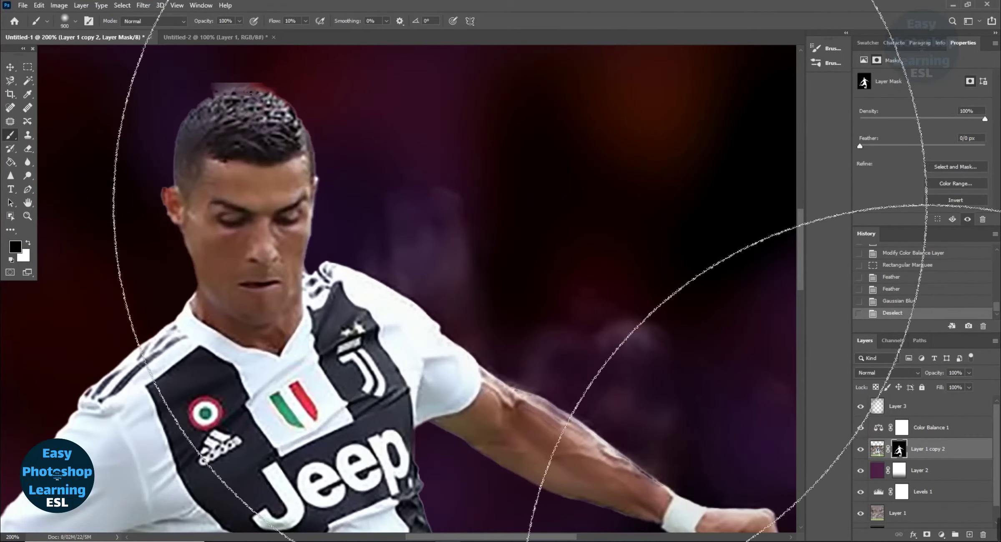
{"action": "right_click", "coordinate": [692, 348]}
{"action": "left_click", "coordinate": [617, 319]}
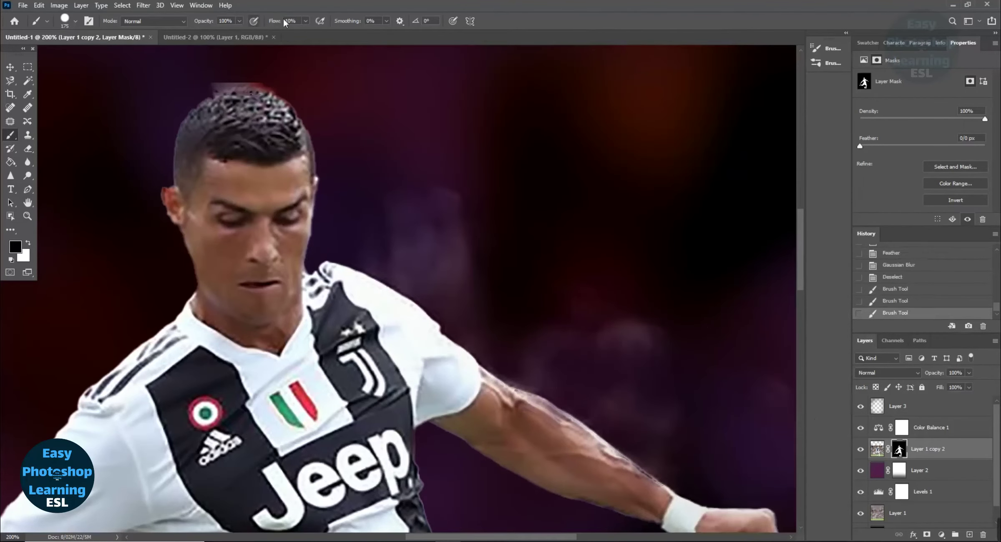
{"action": "left_click", "coordinate": [465, 203]}
{"action": "left_click", "coordinate": [432, 179]}
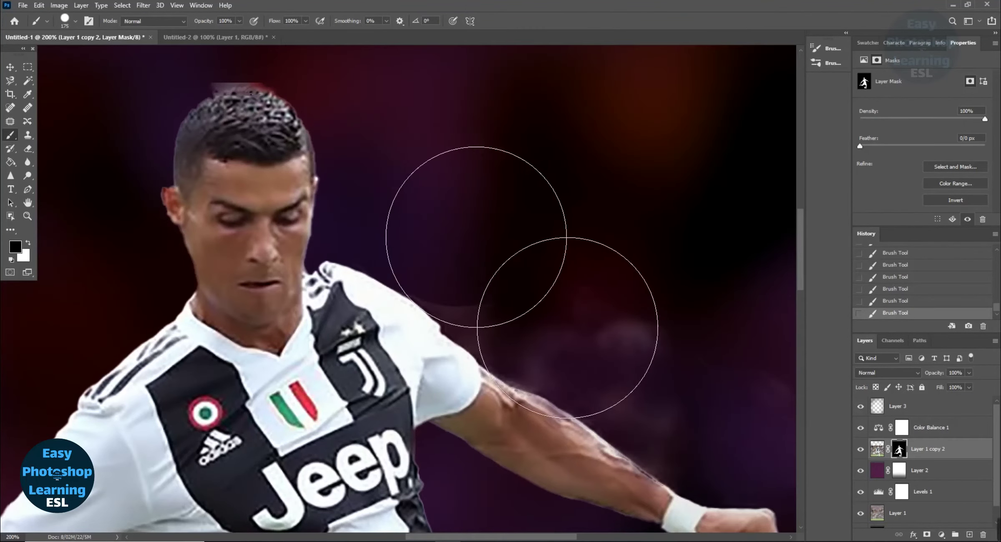
{"action": "left_click", "coordinate": [513, 269]}
{"action": "mouse_move", "coordinate": [514, 269]}
{"action": "left_mouse_down"}
{"action": "mouse_move", "coordinate": [691, 365]}
{"action": "mouse_move", "coordinate": [722, 403]}
{"action": "left_mouse_up"}
- Clean up the mask along the forearm edge with a smaller brush
{"action": "scroll", "coordinate": [722, 402], "scroll_direction": "down", "scroll_amount": 2}
{"action": "scroll", "coordinate": [723, 403], "scroll_direction": "right", "scroll_amount": 5}
{"action": "key", "text": "bracketleft"}
{"action": "key", "text": "bracketleft"}
{"action": "key", "text": "bracketleft"}
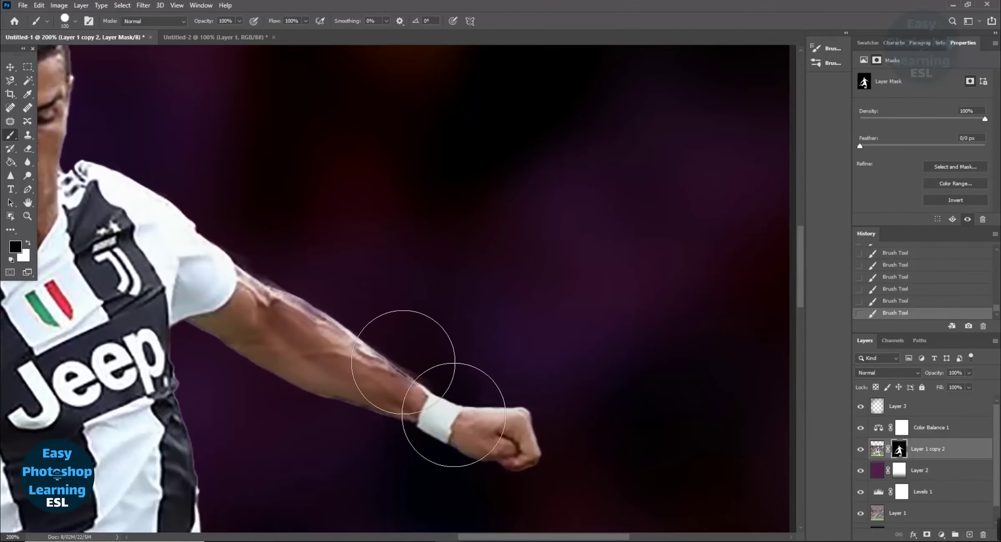
{"action": "key", "text": "bracketleft"}
{"action": "key", "text": "bracketleft"}
{"action": "key", "text": "bracketleft"}
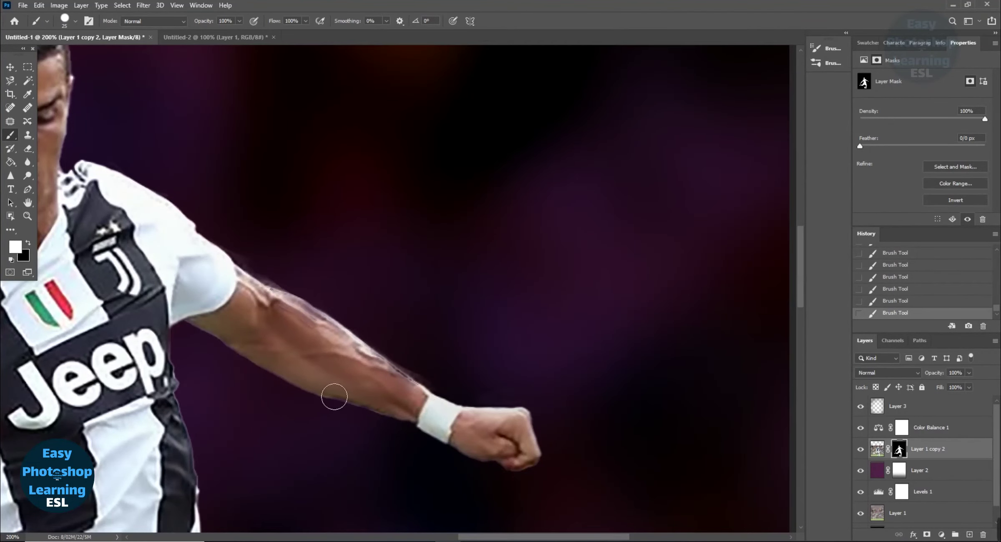
{"action": "left_click_drag", "start_coordinate": [338, 385], "coordinate": [352, 399]}
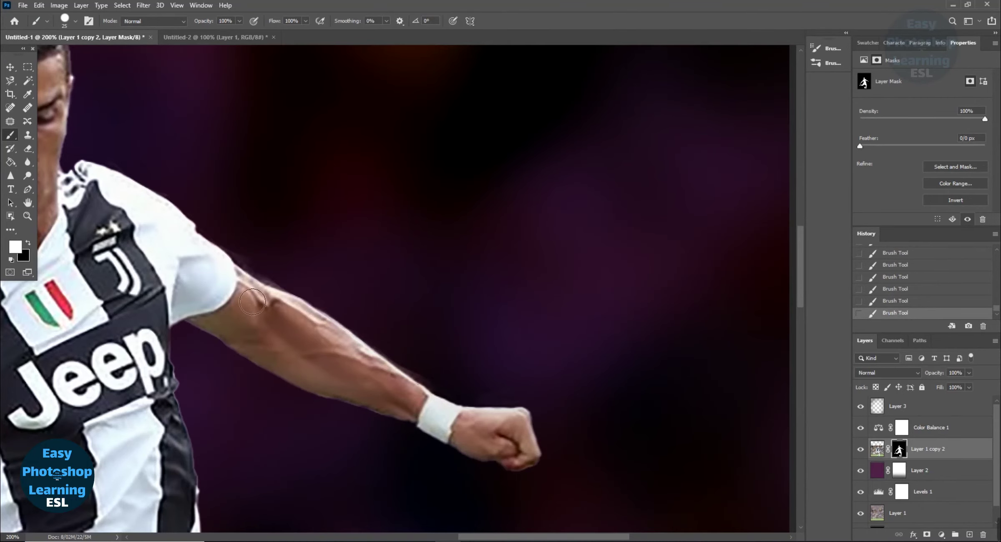
{"action": "left_click_drag", "start_coordinate": [337, 268], "coordinate": [655, 482]}
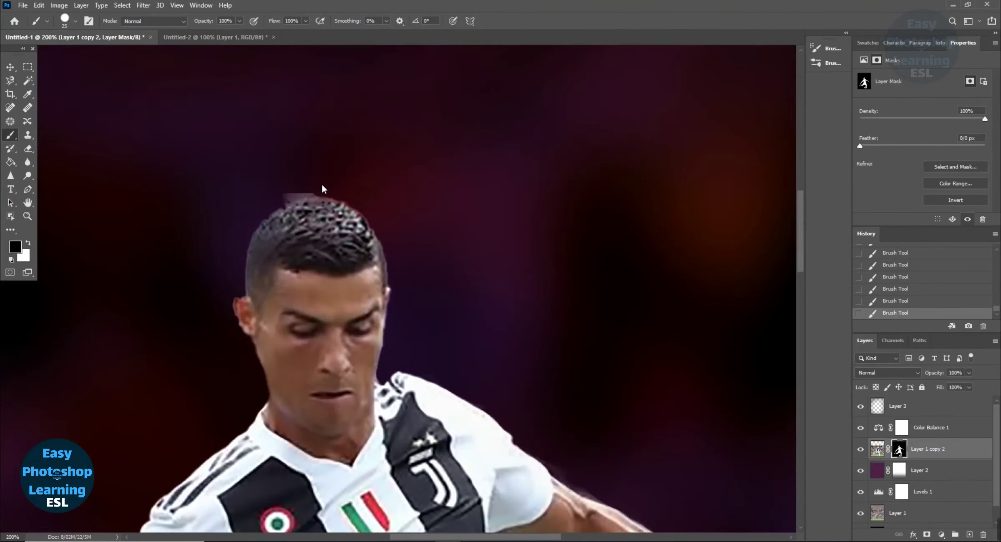
{"action": "left_click", "coordinate": [246, 224], "text": "alt"}
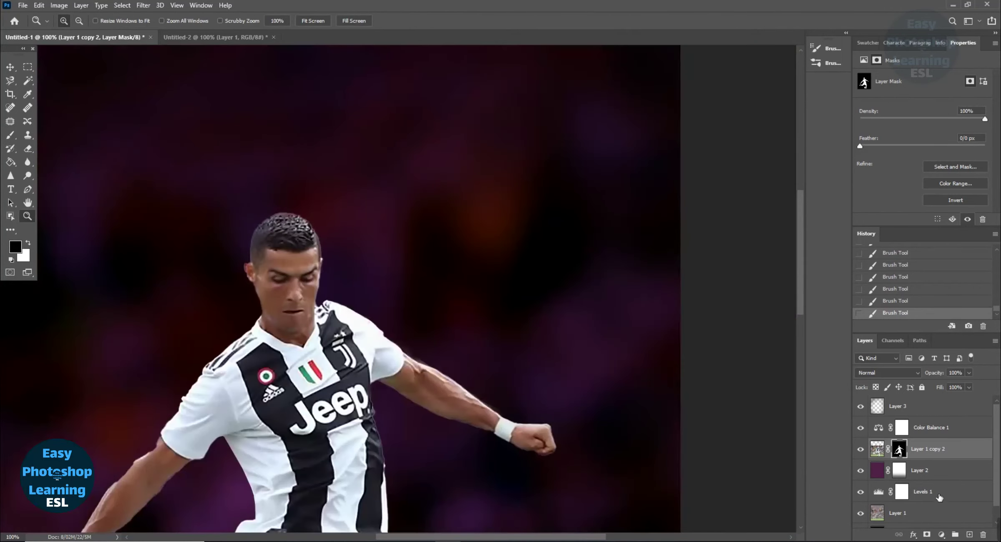
- Refine the mask with Decontaminate Colors into Layer 1 copy 3, then view Untitled-2
{"action": "double_click", "coordinate": [906, 457]}
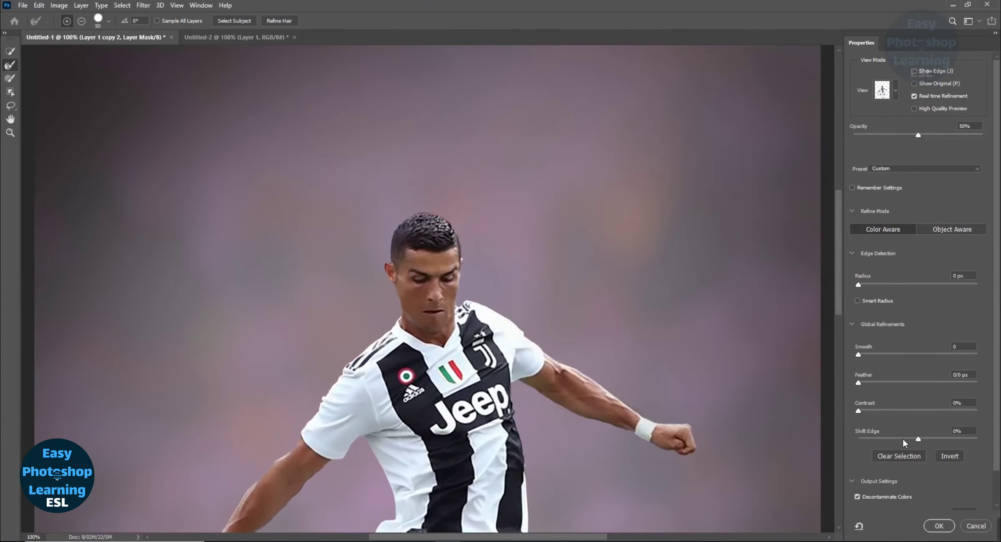
{"action": "left_click", "coordinate": [938, 528]}
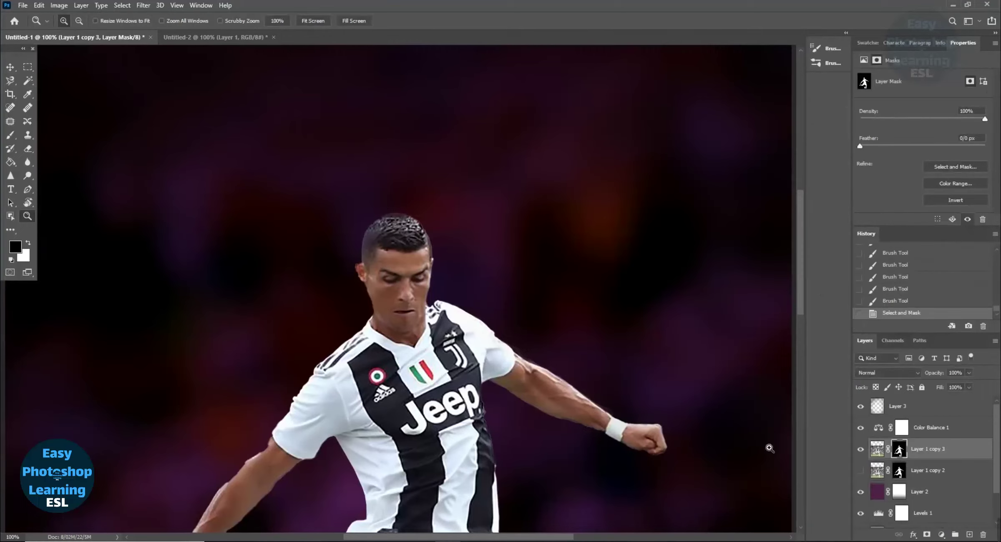
{"action": "left_click", "coordinate": [462, 279], "text": "alt"}
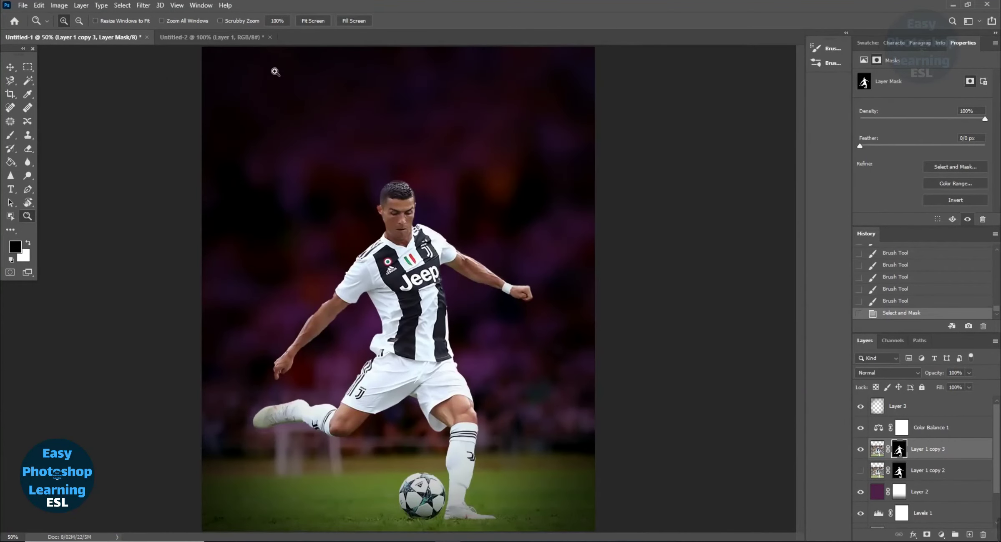
{"action": "left_click", "coordinate": [229, 37]}
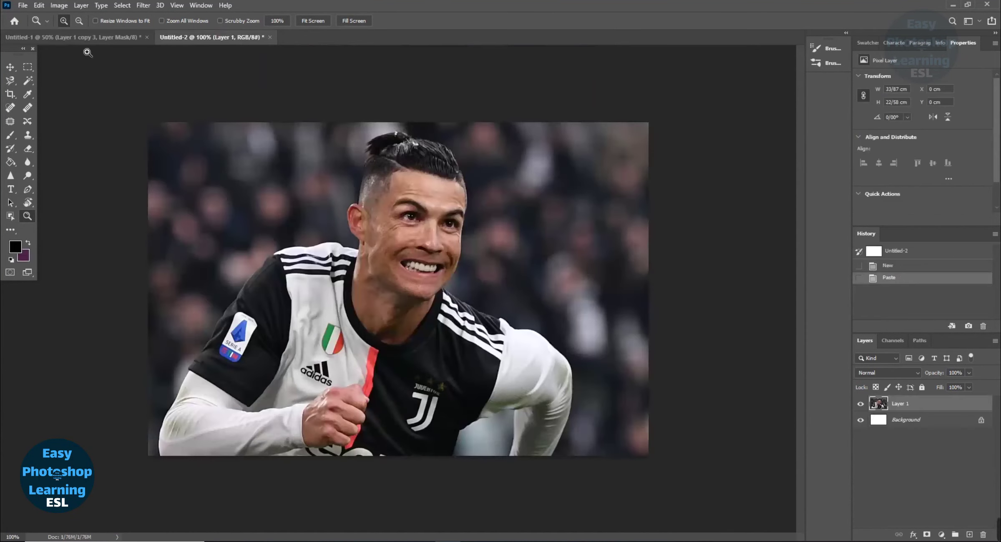
- Make a feathered oval selection around the smiling player's face and chest, and cut it out
{"action": "left_click", "coordinate": [26, 69]}
{"action": "left_click", "coordinate": [88, 79]}
{"action": "left_click_drag", "start_coordinate": [332, 414], "coordinate": [278, 455]}
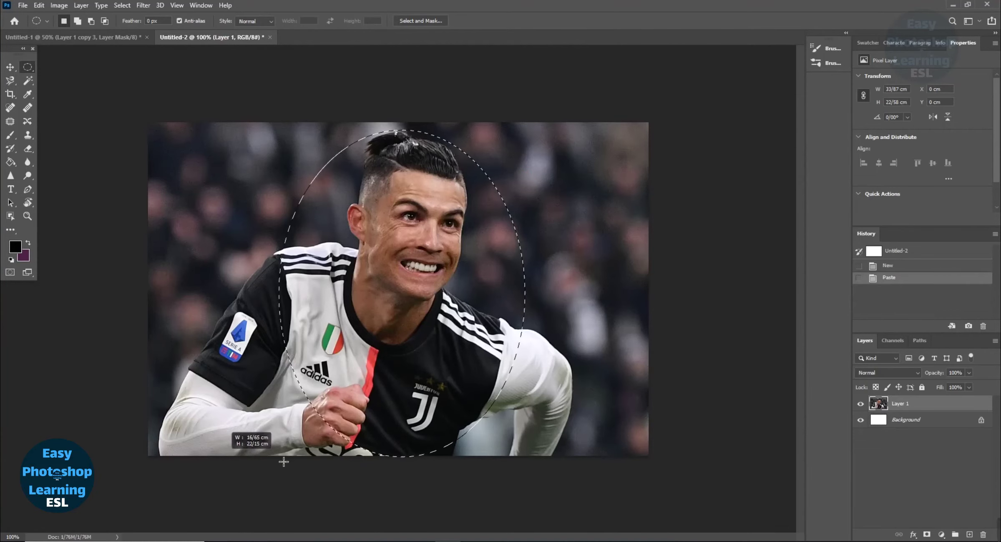
{"action": "left_click_drag", "start_coordinate": [422, 358], "coordinate": [436, 352]}
{"action": "right_click", "coordinate": [431, 290]}
{"action": "left_click", "coordinate": [443, 320]}
{"action": "key", "text": "Return"}
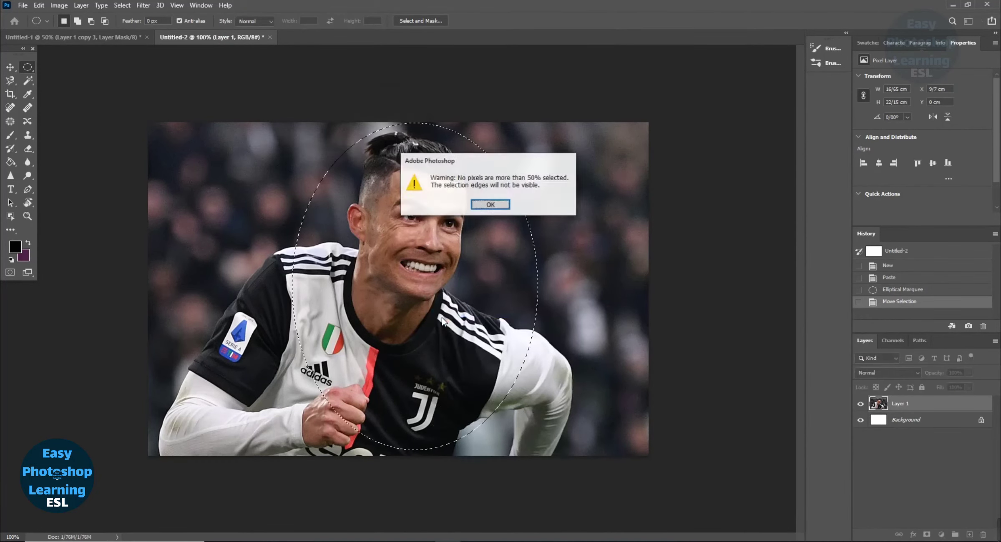
{"action": "key", "text": "Return"}
{"action": "right_click", "coordinate": [466, 205]}
{"action": "left_click", "coordinate": [485, 246]}
{"action": "key", "text": "Return"}
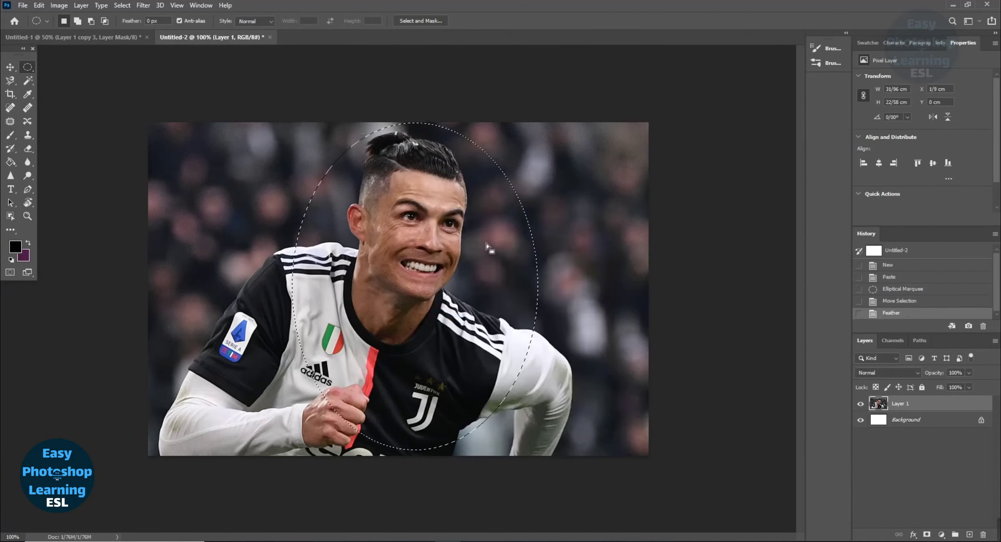
{"action": "key", "text": "Delete"}
- Paste the oval into Untitled-1 and scale it up greatly behind the kicking player
{"action": "left_click", "coordinate": [113, 39]}
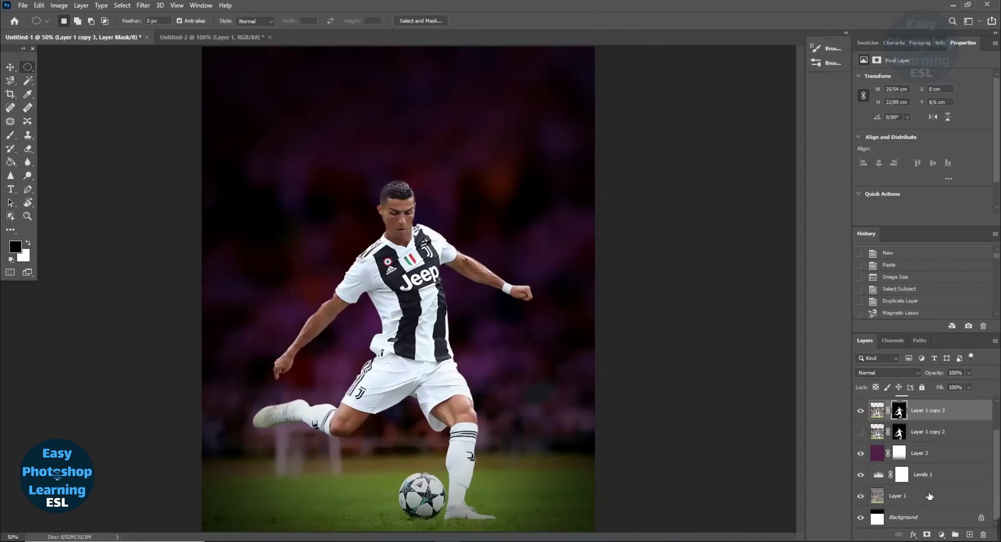
{"action": "key", "text": "ctrl+v"}
{"action": "key", "text": "ctrl+t"}
{"action": "left_click_drag", "start_coordinate": [400, 202], "coordinate": [480, 8]}
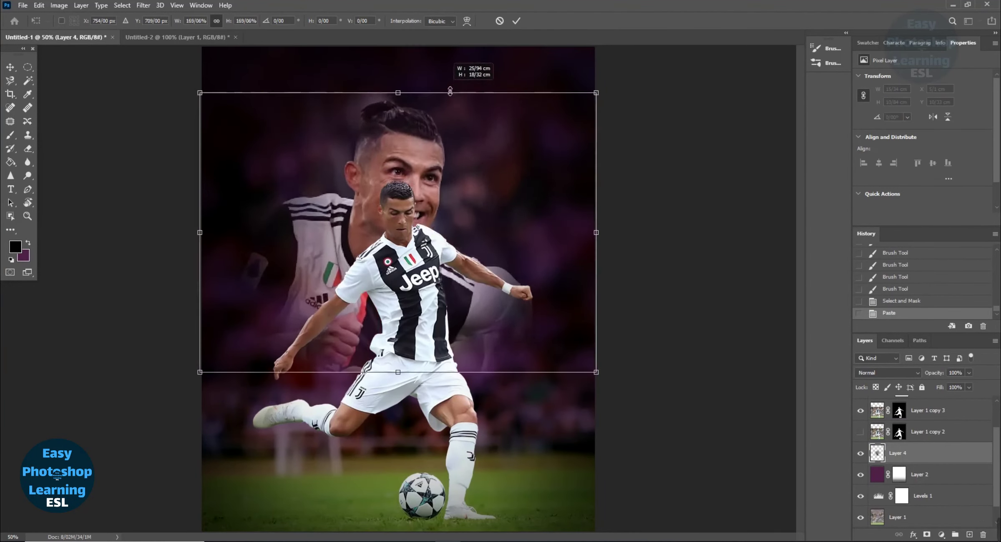
{"action": "mouse_move", "coordinate": [409, 381]}
{"action": "left_mouse_down"}
{"action": "mouse_move", "coordinate": [474, 380]}
{"action": "mouse_move", "coordinate": [514, 175]}
{"action": "left_mouse_up"}
{"action": "key", "text": "Return"}
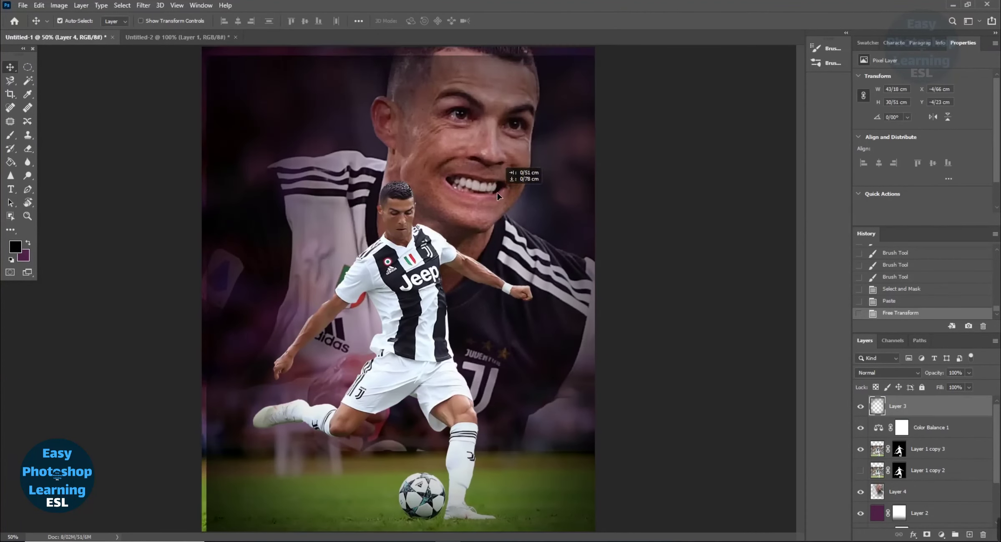
{"action": "key", "text": "ctrl+z"}
{"action": "key", "text": "ctrl+t"}
{"action": "left_click_drag", "start_coordinate": [501, 218], "coordinate": [500, 227]}
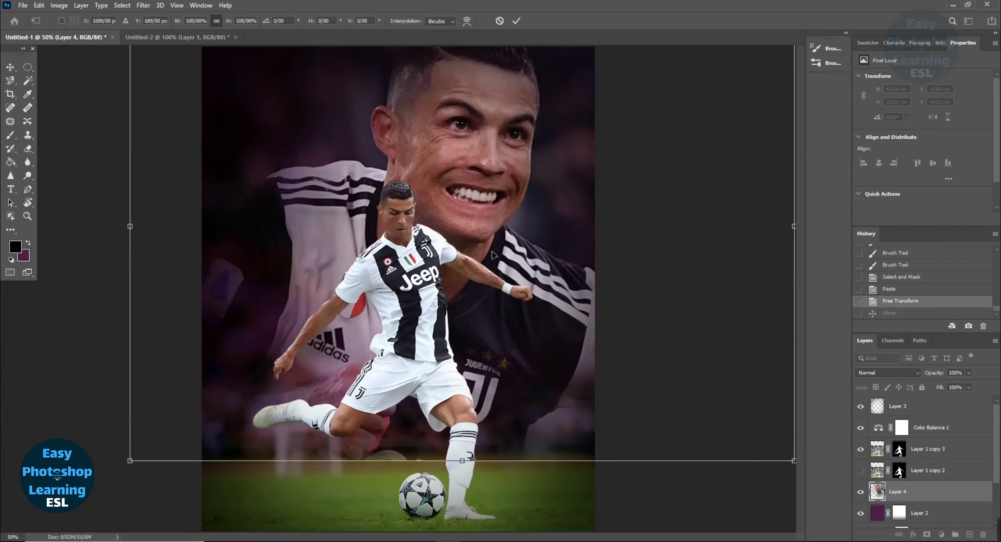
{"action": "key", "text": "Return"}
{"action": "left_click", "coordinate": [415, 294]}
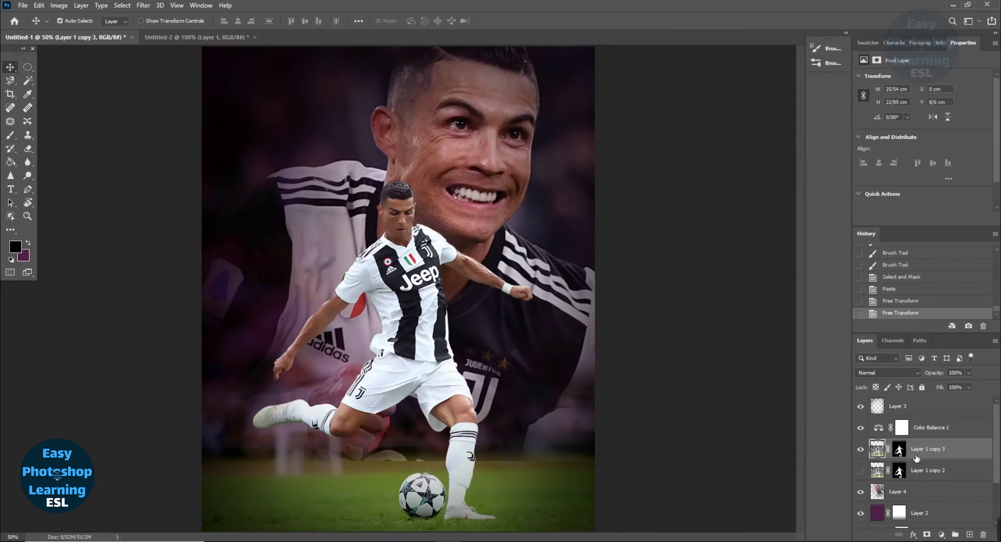
- Add a light blue Outer Glow (Screen, 61% opacity, 250 px) to Layer 1 copy 3
{"action": "double_click", "coordinate": [961, 452]}
{"action": "mouse_move", "coordinate": [196, 178]}
{"action": "left_mouse_down"}
{"action": "mouse_move", "coordinate": [156, 74]}
{"action": "mouse_move", "coordinate": [740, 96]}
{"action": "left_mouse_up"}
{"action": "left_click", "coordinate": [83, 269]}
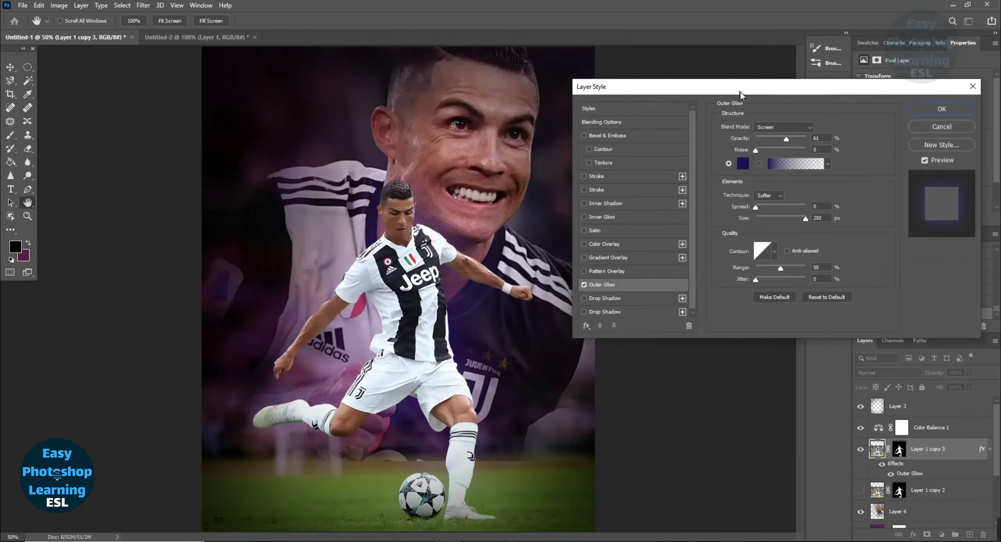
{"action": "left_click", "coordinate": [743, 164]}
{"action": "left_click", "coordinate": [322, 168]}
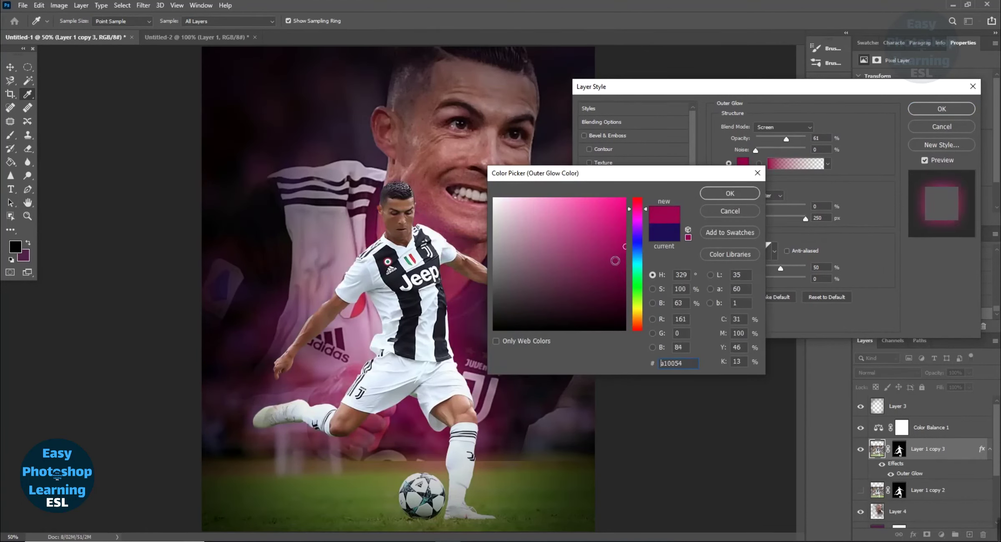
{"action": "left_click", "coordinate": [638, 245]}
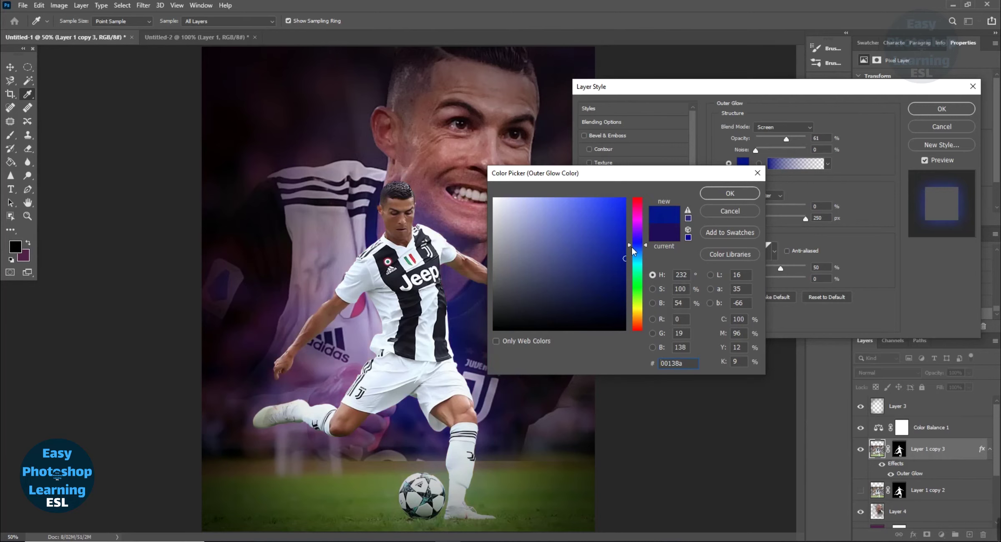
{"action": "left_click", "coordinate": [614, 252]}
{"action": "left_click_drag", "start_coordinate": [614, 247], "coordinate": [593, 255]}
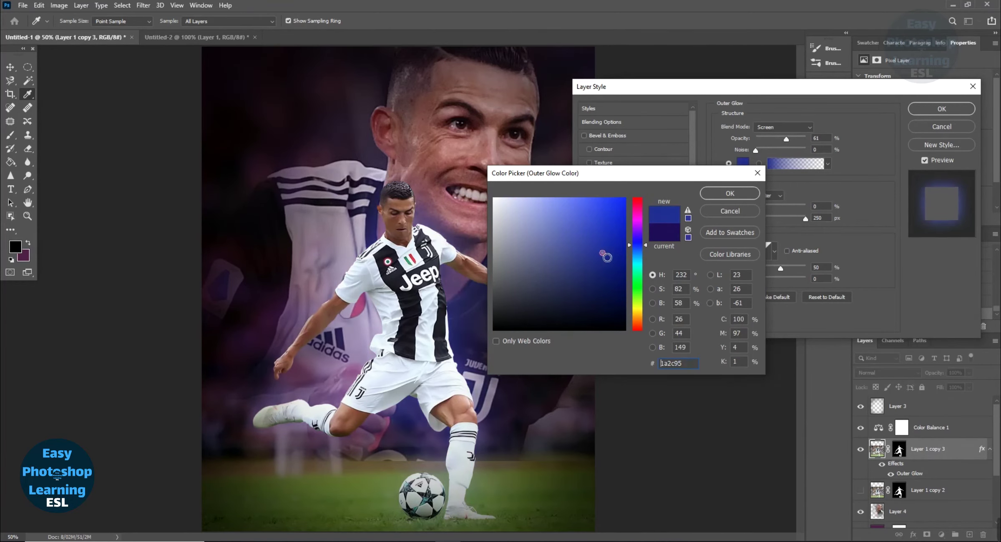
{"action": "key", "text": "Return"}
{"action": "key", "text": "Return"}
{"action": "key", "text": "v"}
{"action": "key", "text": "ctrl+minus"}
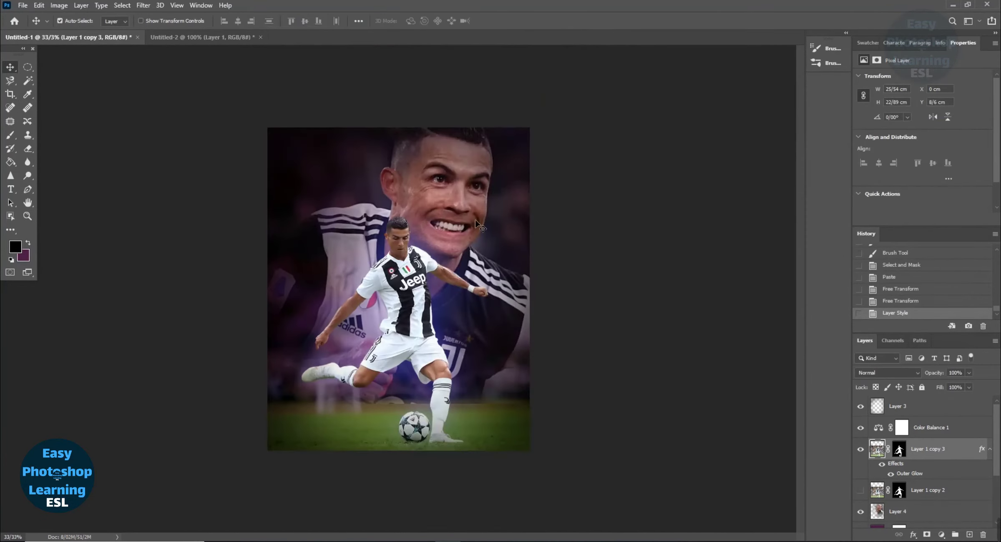
- Add a Color Lookup adjustment layer above Layer 3 and step through its 3DLUT presets
{"action": "left_click", "coordinate": [928, 411]}
{"action": "left_click", "coordinate": [941, 534]}
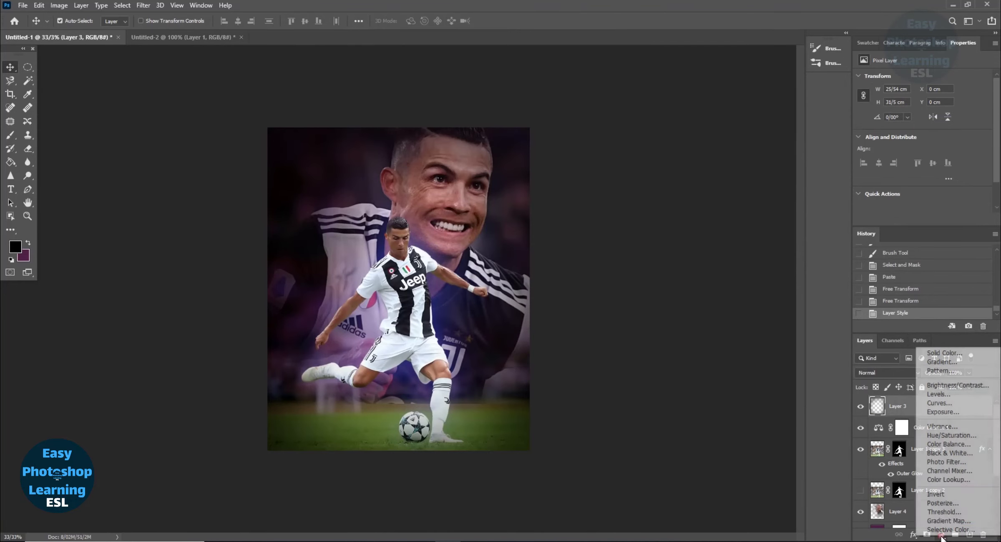
{"action": "left_click", "coordinate": [950, 481]}
{"action": "left_click", "coordinate": [920, 79]}
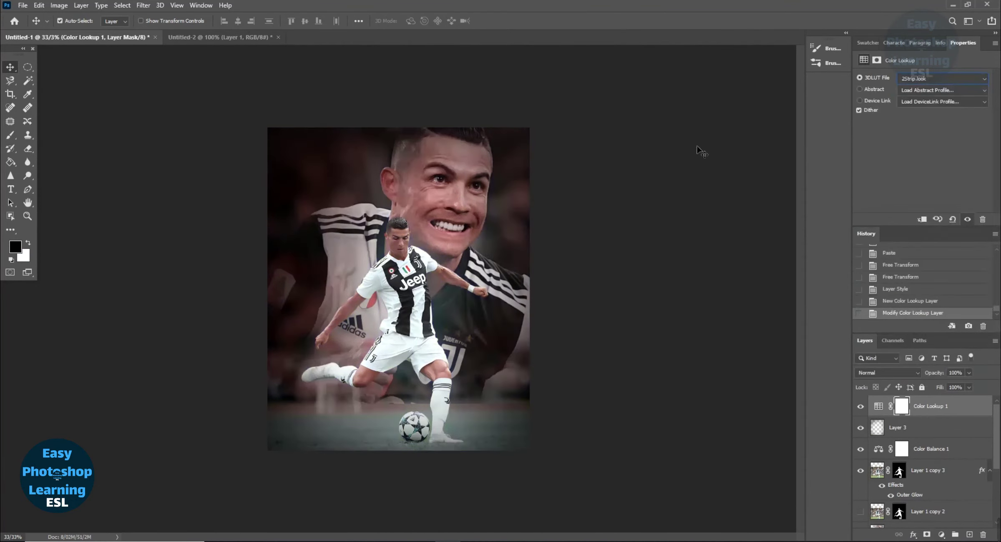
{"action": "key", "text": "Down"}
{"action": "key", "text": "Down"}
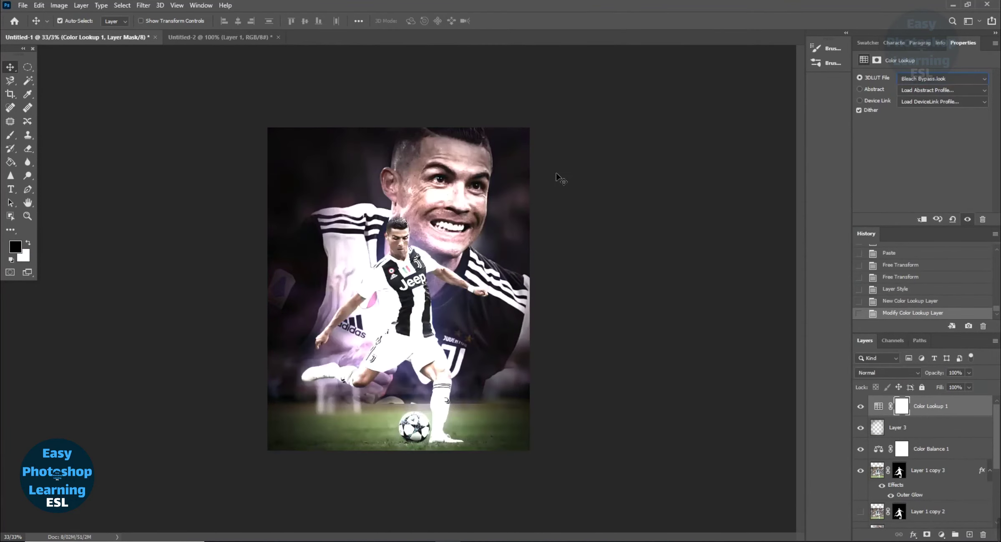
{"action": "key", "text": "Down"}
{"action": "key", "text": "Down"}
{"action": "key", "text": "Down"}
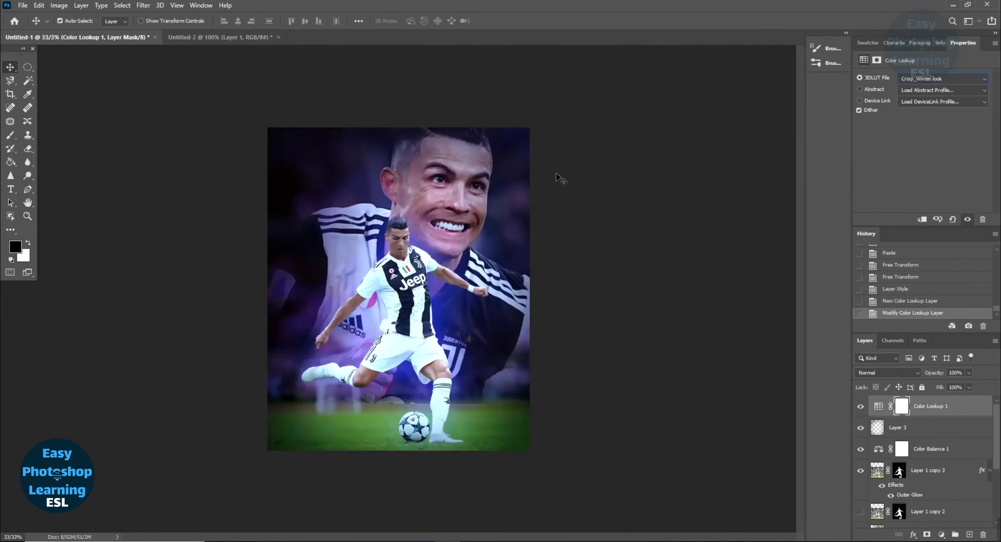
{"action": "key", "text": "Down"}
{"action": "key", "text": "Down"}
{"action": "key", "text": "Down"}
{"action": "key", "text": "Down"}
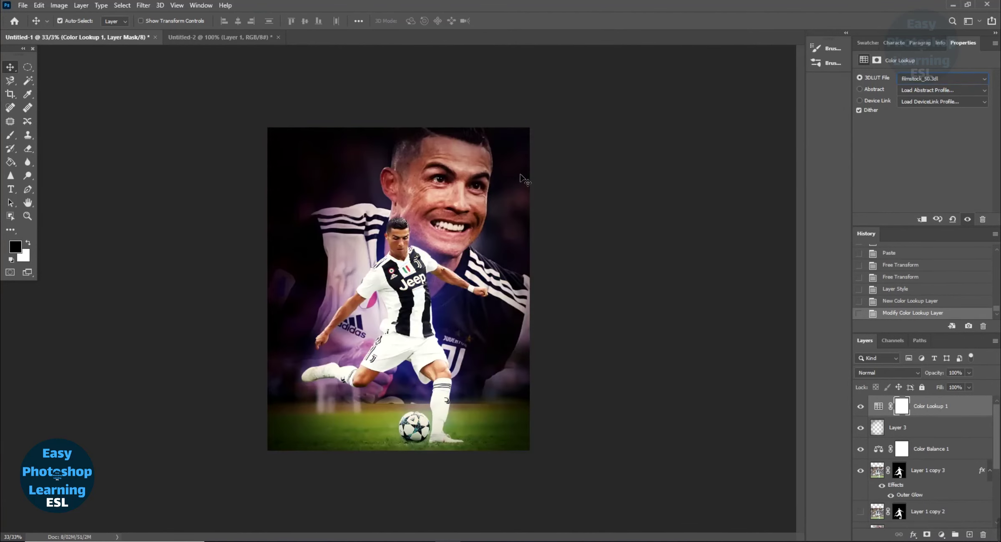
{"action": "key", "text": "Down"}
{"action": "key", "text": "ctrl+plus"}
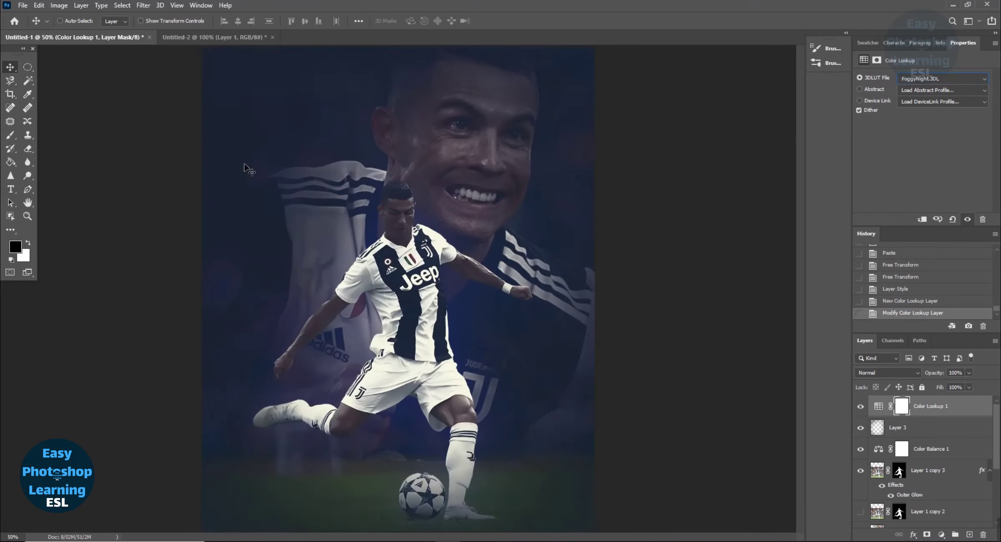
- Try Fuji ETERNA 250D Kodak 2395 and other looks, then apply HorrorBlue.3DL
{"action": "left_click", "coordinate": [942, 79]}
{"action": "left_click", "coordinate": [894, 224]}
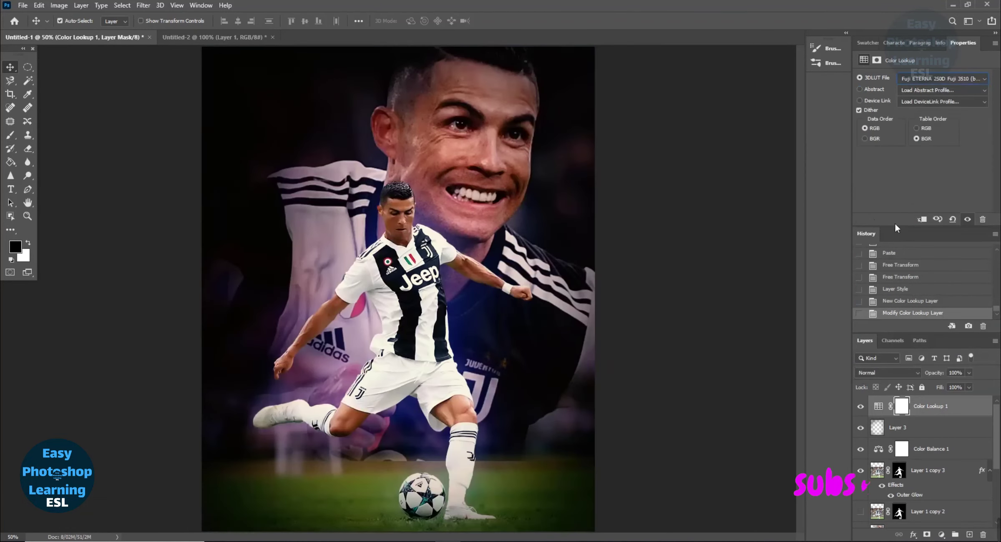
{"action": "key", "text": "Down"}
{"action": "key", "text": "Down"}
{"action": "key", "text": "Down"}
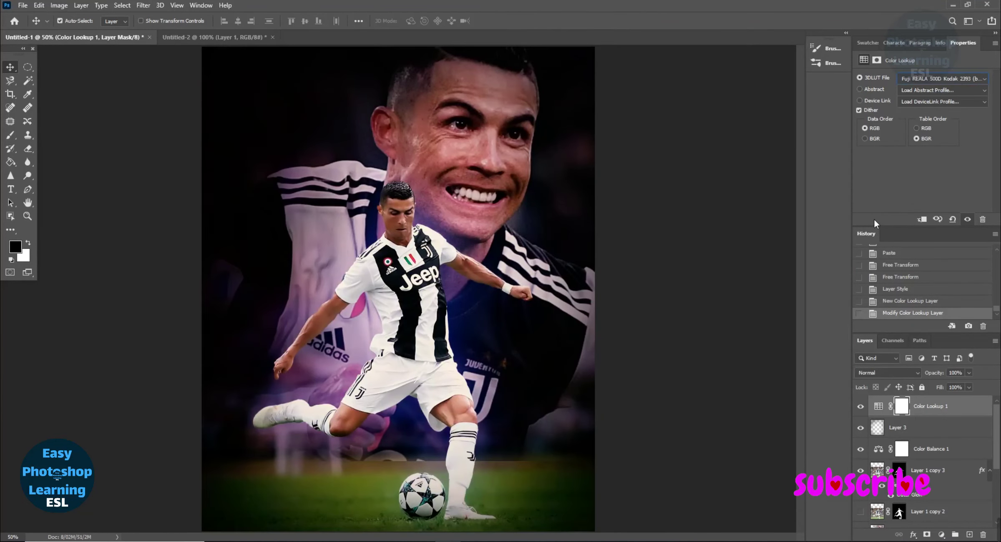
{"action": "key", "text": "Down"}
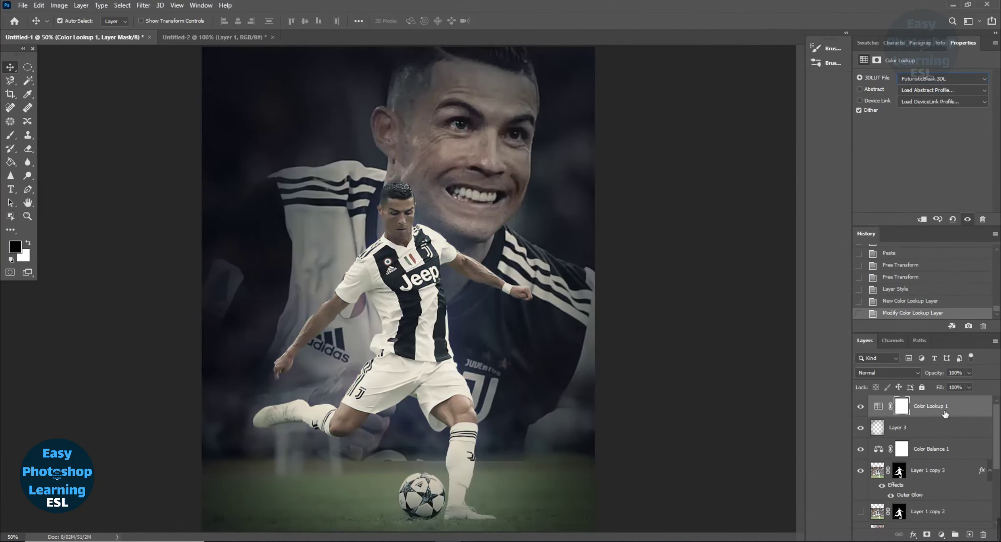
{"action": "left_click", "coordinate": [920, 80]}
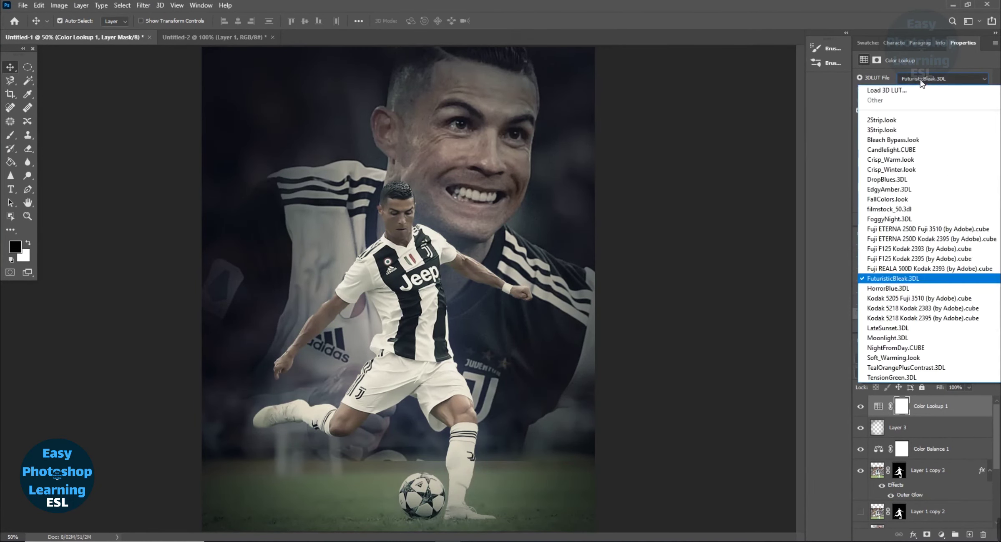
{"action": "left_click", "coordinate": [923, 78]}
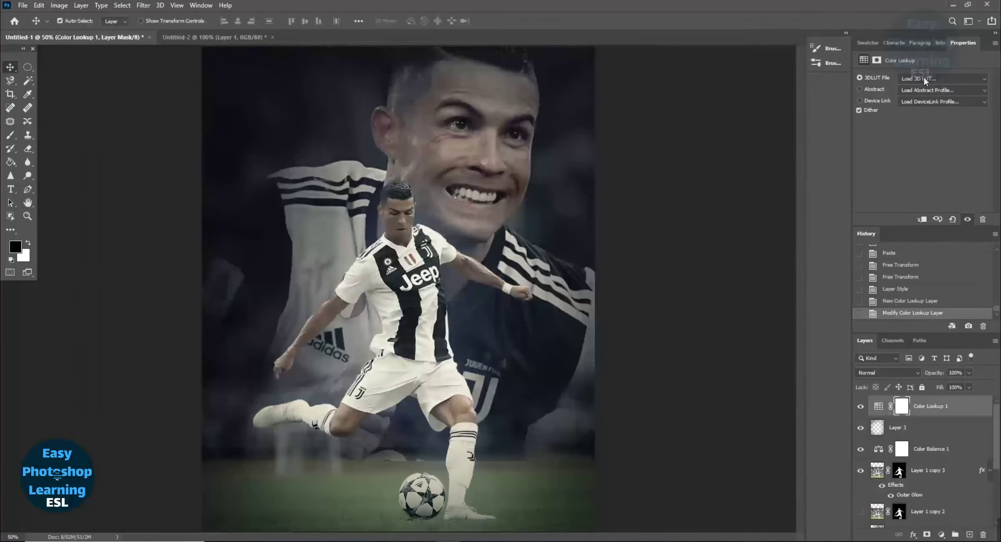
{"action": "left_click", "coordinate": [923, 77]}
{"action": "left_click", "coordinate": [887, 284]}
- Reorder layers so Color Lookup 1 sits on top, above Color Balance 1 and Layer 3
{"action": "left_click_drag", "start_coordinate": [957, 411], "coordinate": [950, 505]}
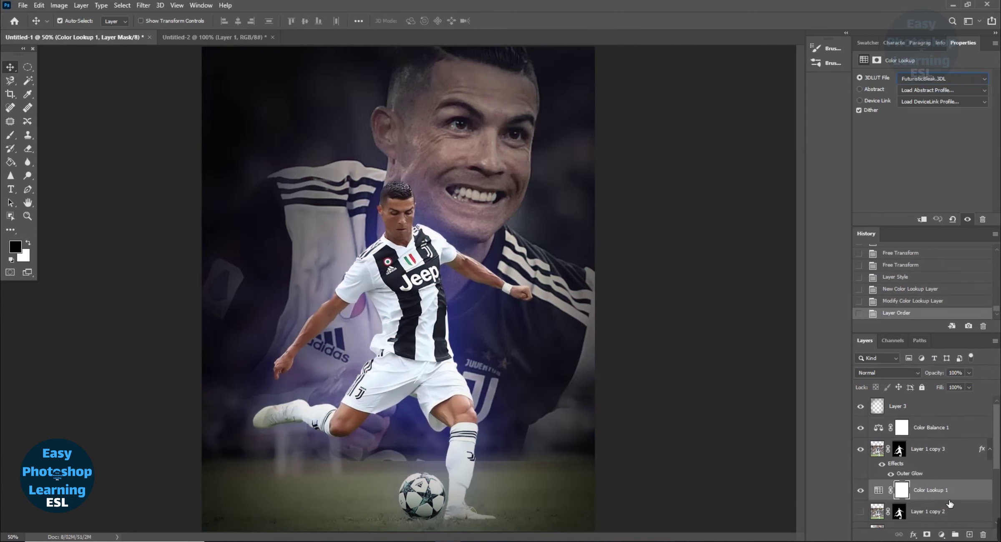
{"action": "scroll", "coordinate": [937, 461], "scroll_direction": "down", "scroll_amount": 1}
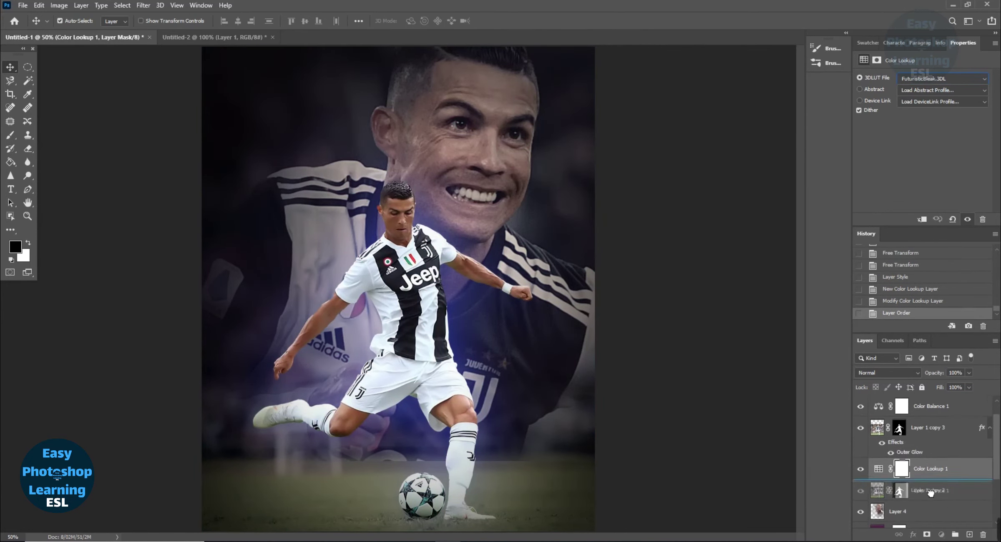
{"action": "left_click_drag", "start_coordinate": [922, 408], "coordinate": [931, 483]}
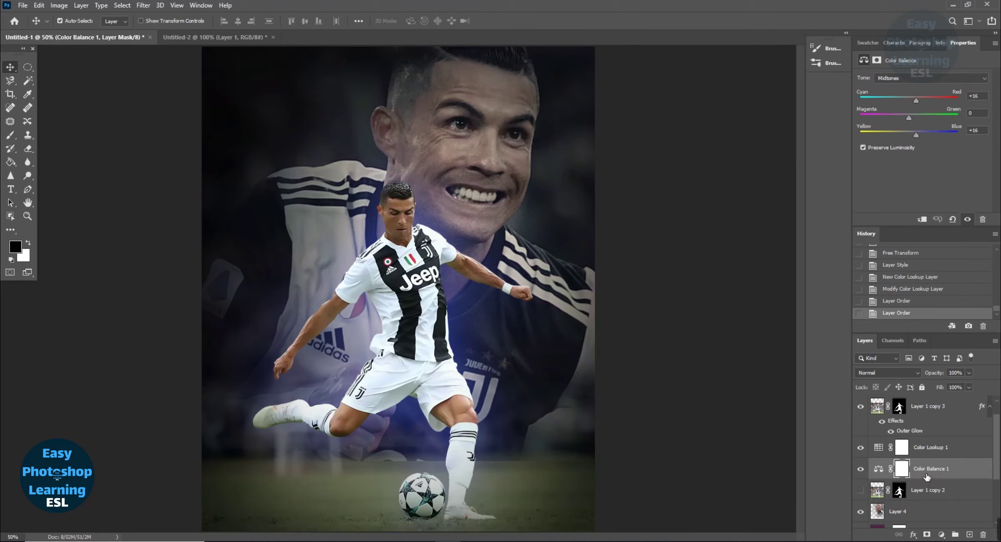
{"action": "left_click_drag", "start_coordinate": [927, 470], "coordinate": [926, 419]}
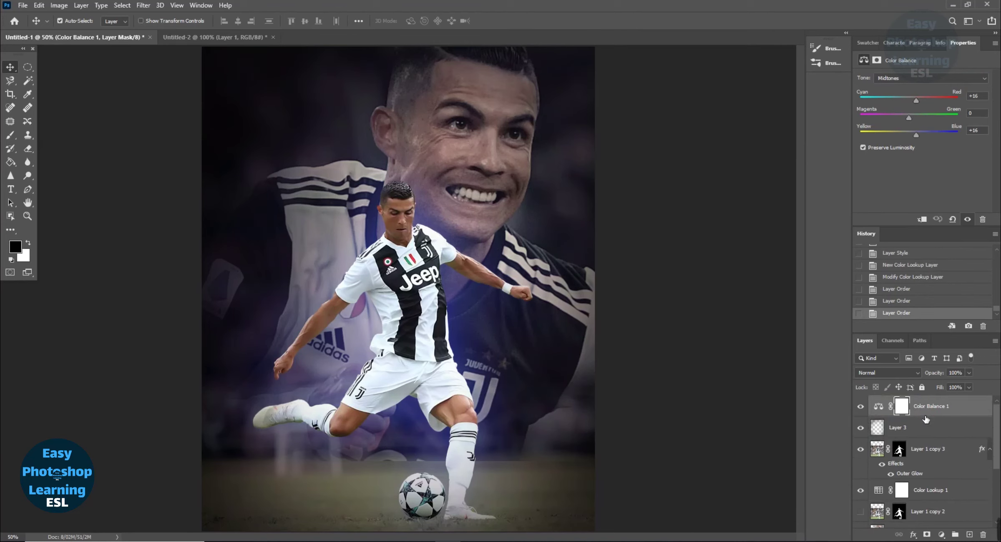
{"action": "left_click_drag", "start_coordinate": [930, 490], "coordinate": [929, 415]}
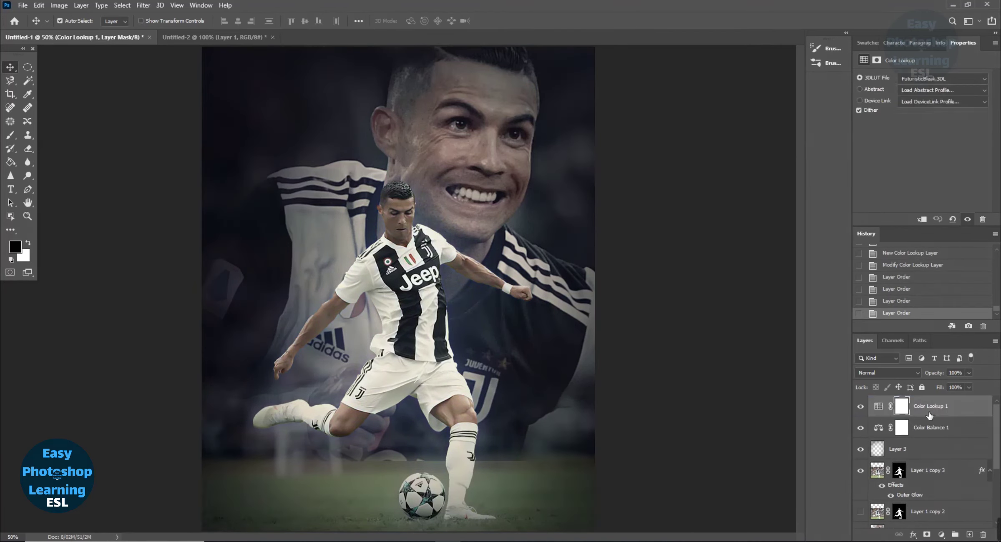
- Apply a Gaussian Blur to the Layer 4 backdrop and lower its saturation to -55
{"action": "left_click", "coordinate": [570, 274]}
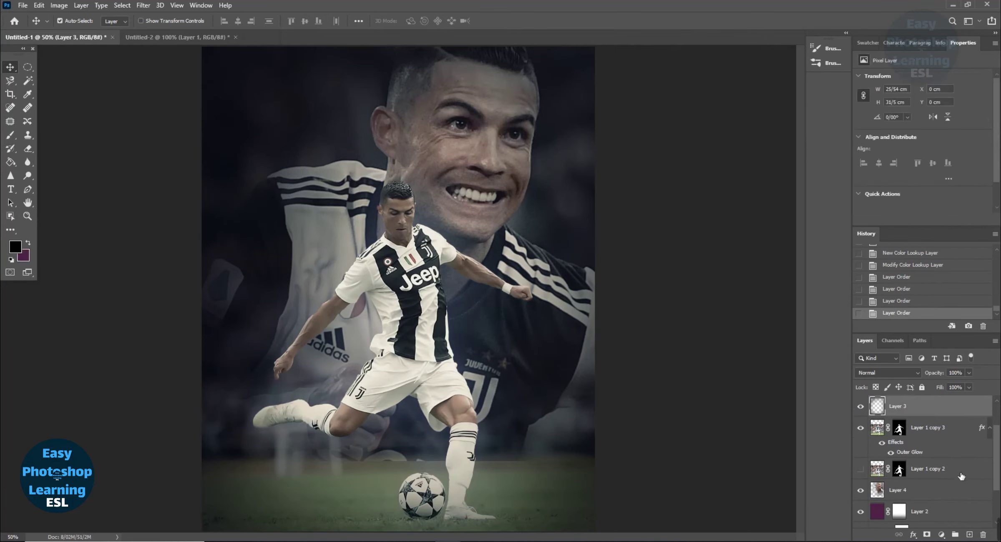
{"action": "left_click", "coordinate": [143, 5]}
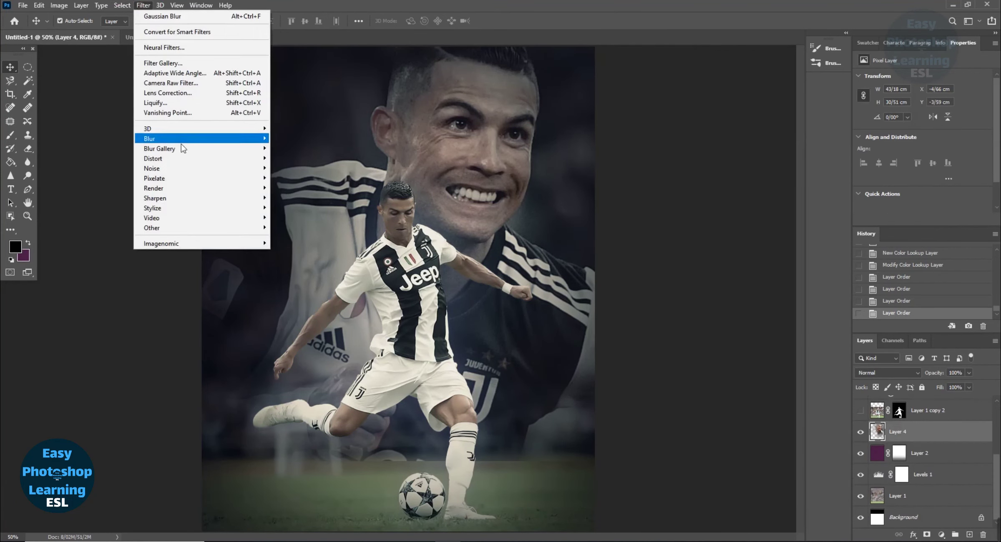
{"action": "mouse_move", "coordinate": [202, 139]}
{"action": "left_click", "coordinate": [292, 179]}
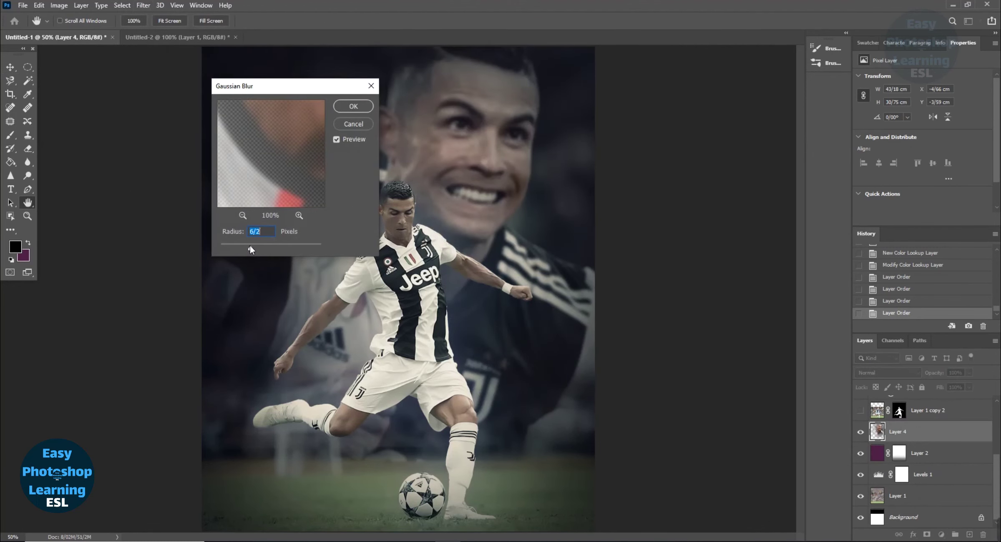
{"action": "left_click", "coordinate": [354, 107]}
{"action": "key", "text": "ctrl+u"}
{"action": "left_click_drag", "start_coordinate": [465, 327], "coordinate": [437, 328]}
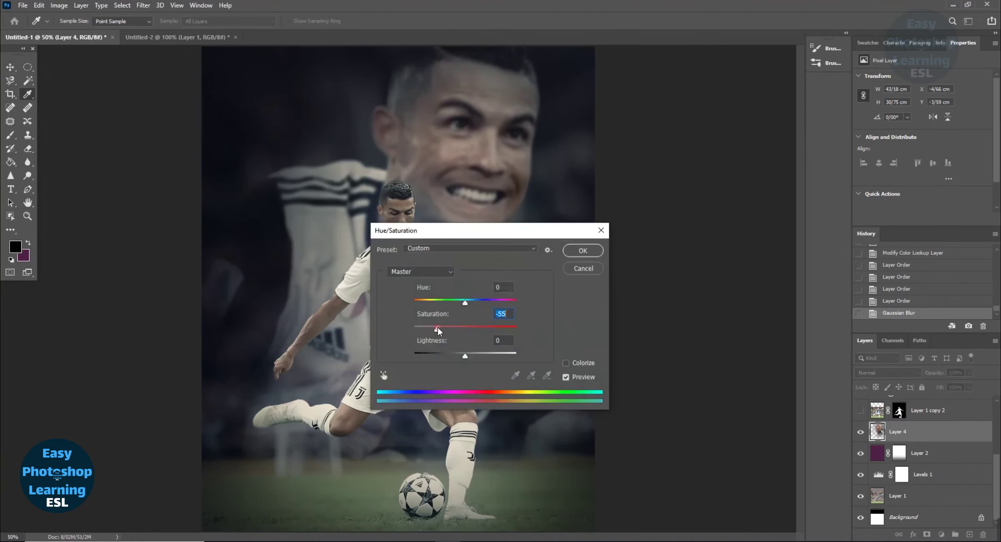
{"action": "left_click", "coordinate": [583, 250]}
{"action": "key", "text": "v"}
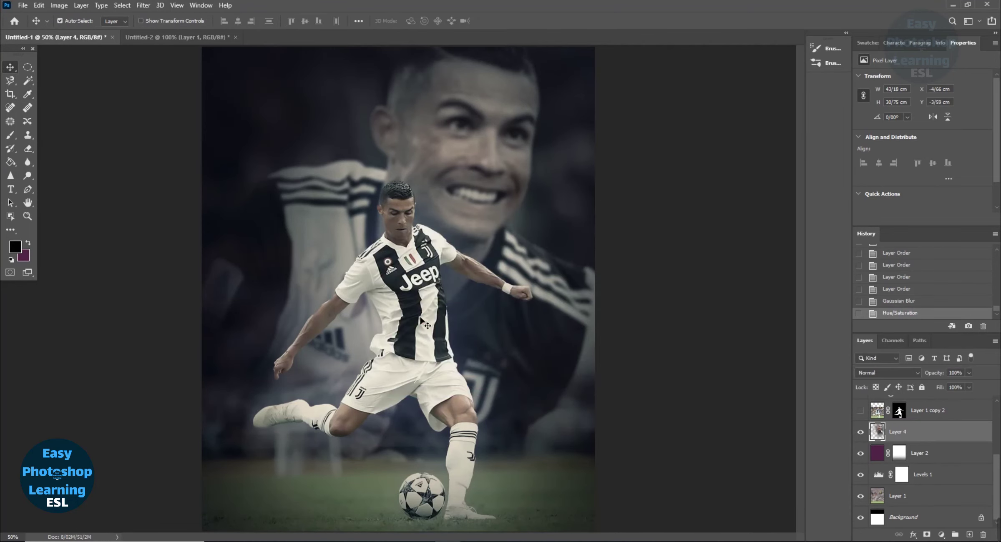
- Boost the player's contrast with Levels set to 22 / 1.00 / 243
{"action": "key", "text": "ctrl+l"}
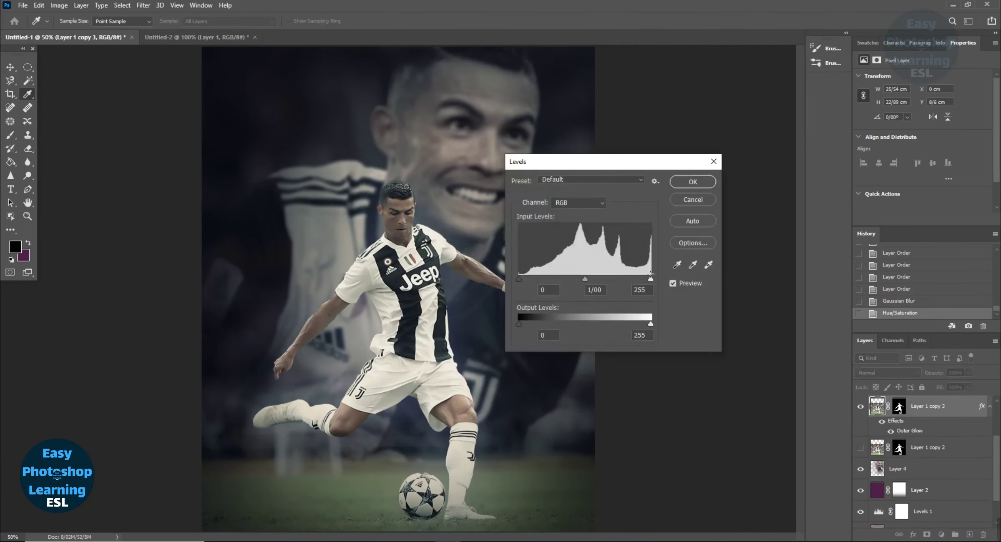
{"action": "left_click_drag", "start_coordinate": [520, 278], "coordinate": [529, 278]}
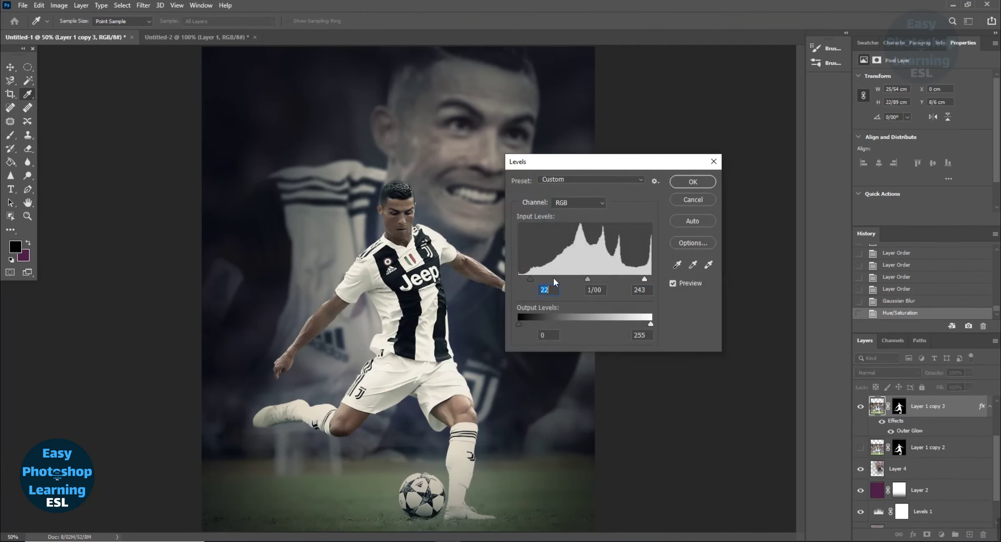
{"action": "left_click_drag", "start_coordinate": [644, 279], "coordinate": [637, 279]}
{"action": "key", "text": "Return"}
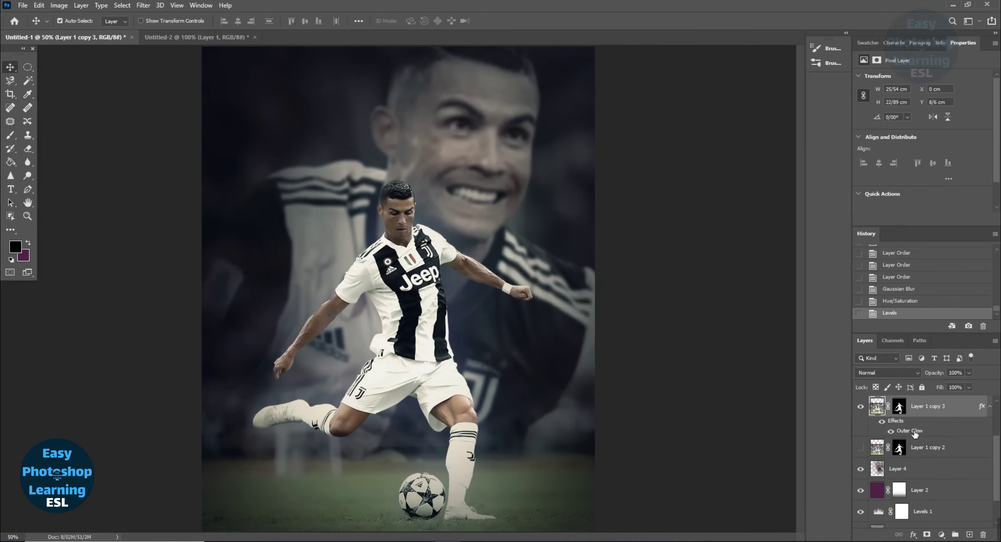
- Re-apply the player's blue Outer Glow, then compare the poster against the original photo
{"action": "double_click", "coordinate": [913, 432]}
{"action": "left_click", "coordinate": [747, 166]}
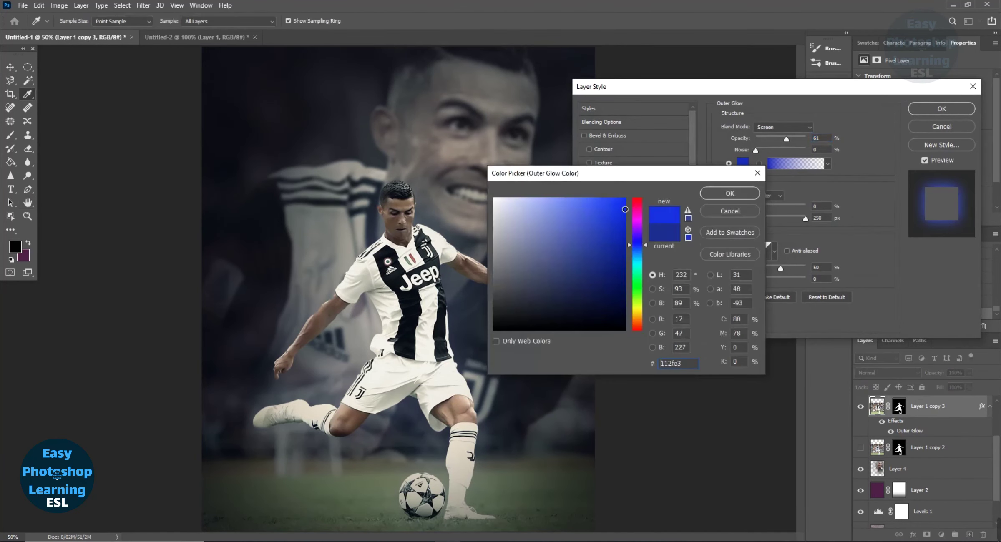
{"action": "left_click", "coordinate": [730, 195]}
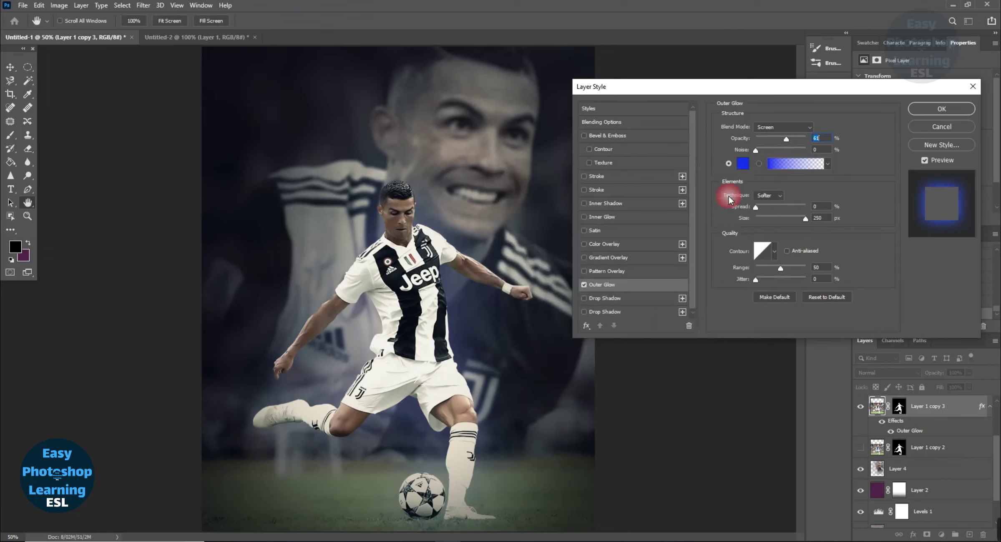
{"action": "left_click", "coordinate": [942, 110]}
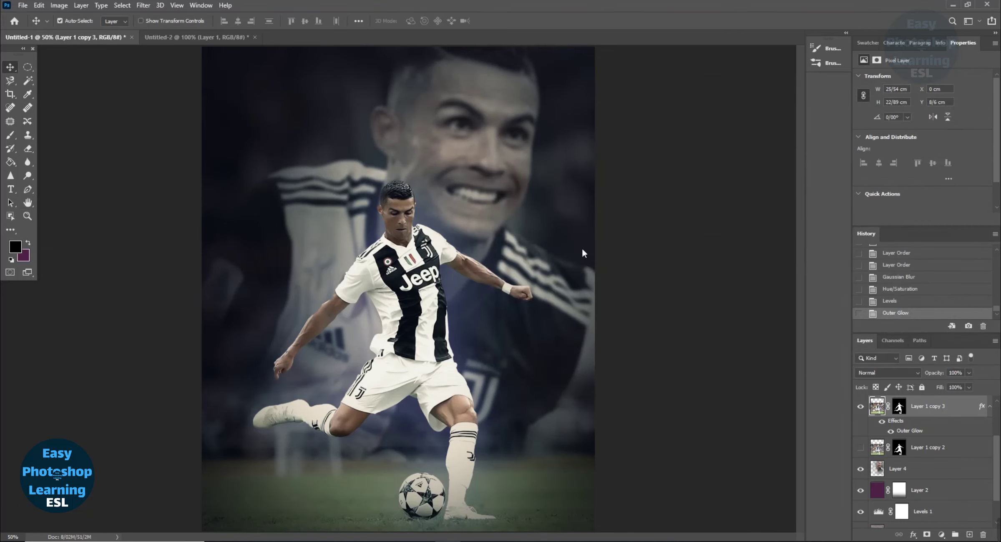
{"action": "key", "text": "z"}
{"action": "left_click", "coordinate": [447, 354], "text": "alt"}
{"action": "scroll", "coordinate": [996, 252], "scroll_direction": "up", "scroll_amount": 10}
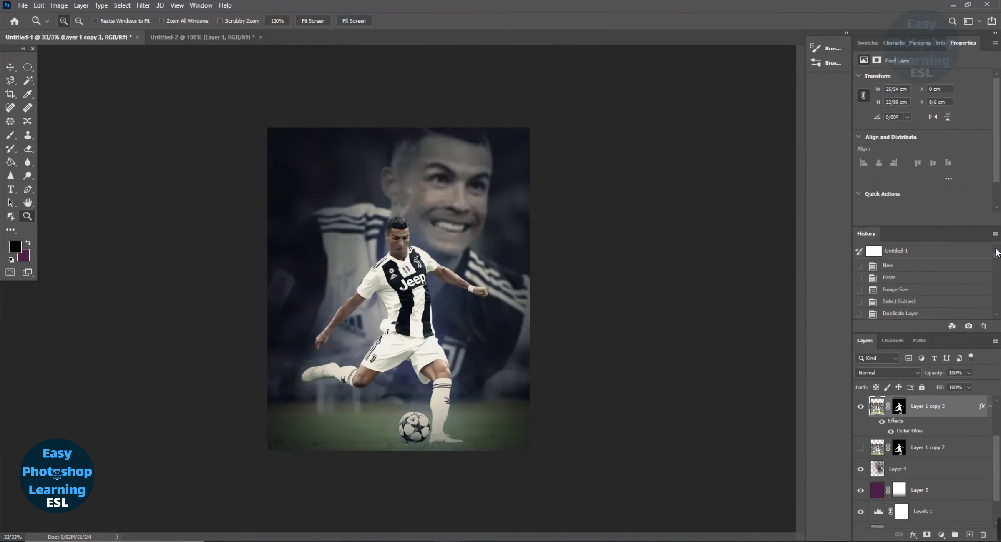
{"action": "left_click", "coordinate": [895, 292]}
{"action": "key", "text": "ctrl+z"}
{"action": "left_click", "coordinate": [433, 306]}
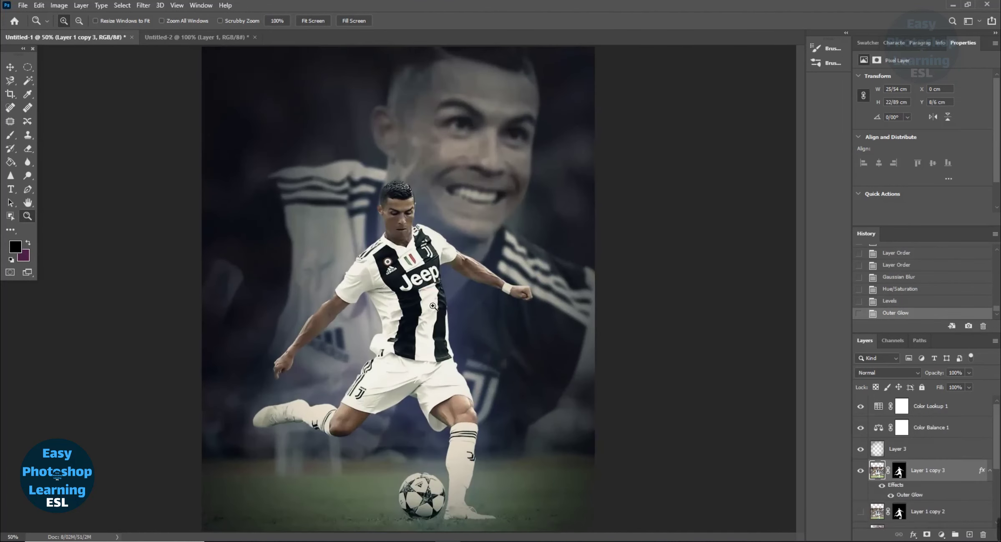
- Type a '7' and scale it up huge across the poster
{"action": "key", "text": "t"}
{"action": "left_click", "coordinate": [370, 178]}
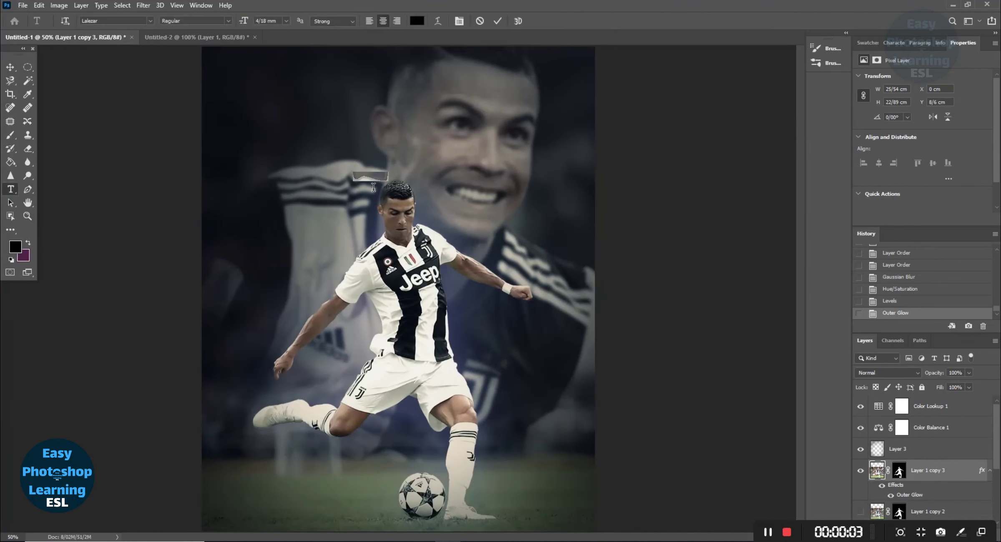
{"action": "left_click", "coordinate": [10, 66]}
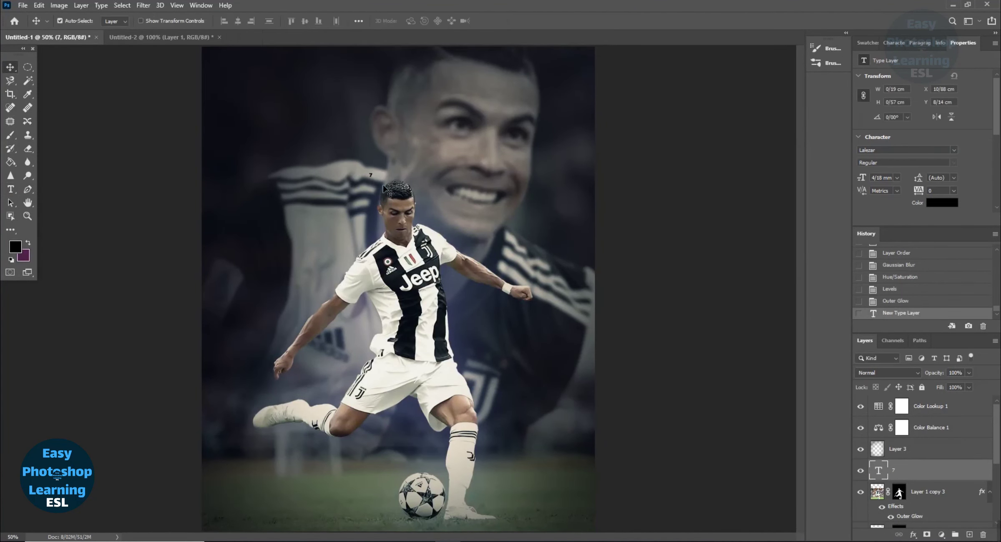
{"action": "key", "text": "ctrl+t"}
{"action": "left_click_drag", "start_coordinate": [407, 187], "coordinate": [542, 533]}
{"action": "left_click_drag", "start_coordinate": [370, 173], "coordinate": [200, 37]}
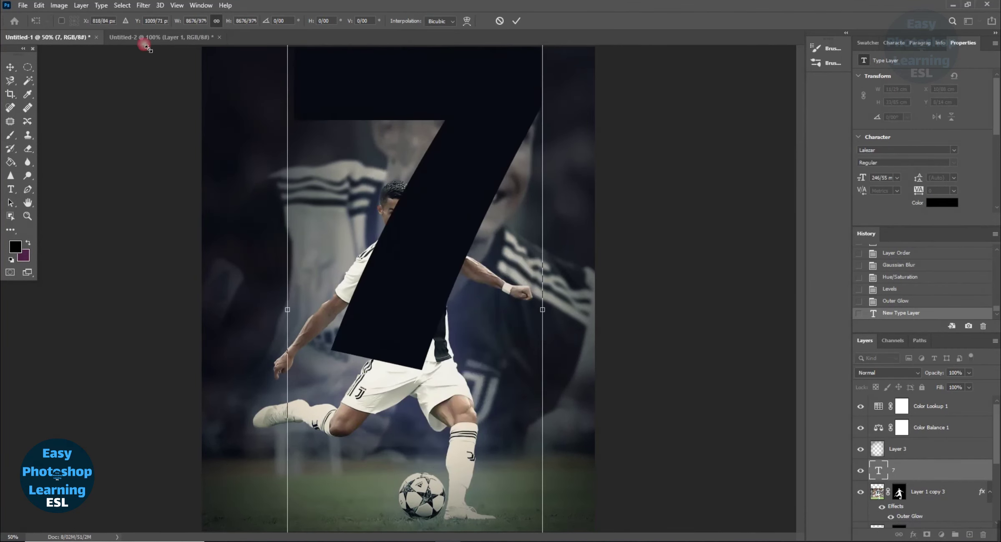
{"action": "left_click_drag", "start_coordinate": [417, 254], "coordinate": [417, 359]}
{"action": "mouse_move", "coordinate": [468, 269]}
{"action": "left_mouse_down"}
{"action": "mouse_move", "coordinate": [446, 224]}
{"action": "mouse_move", "coordinate": [481, 250]}
{"action": "left_mouse_up"}
{"action": "left_click_drag", "start_coordinate": [306, 47], "coordinate": [289, 42]}
{"action": "left_click_drag", "start_coordinate": [366, 114], "coordinate": [356, 138]}
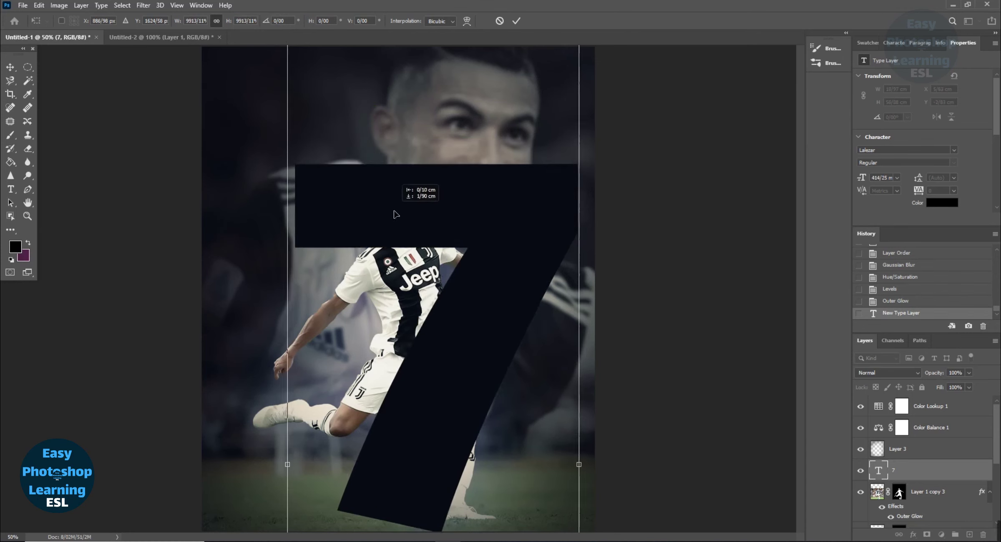
{"action": "key", "text": "Return"}
{"action": "scroll", "coordinate": [926, 415], "scroll_direction": "down", "scroll_amount": 3}
- Place the player above the 7, and set the 7 to Overlay blending with blue text
{"action": "left_click_drag", "start_coordinate": [926, 427], "coordinate": [929, 403]}
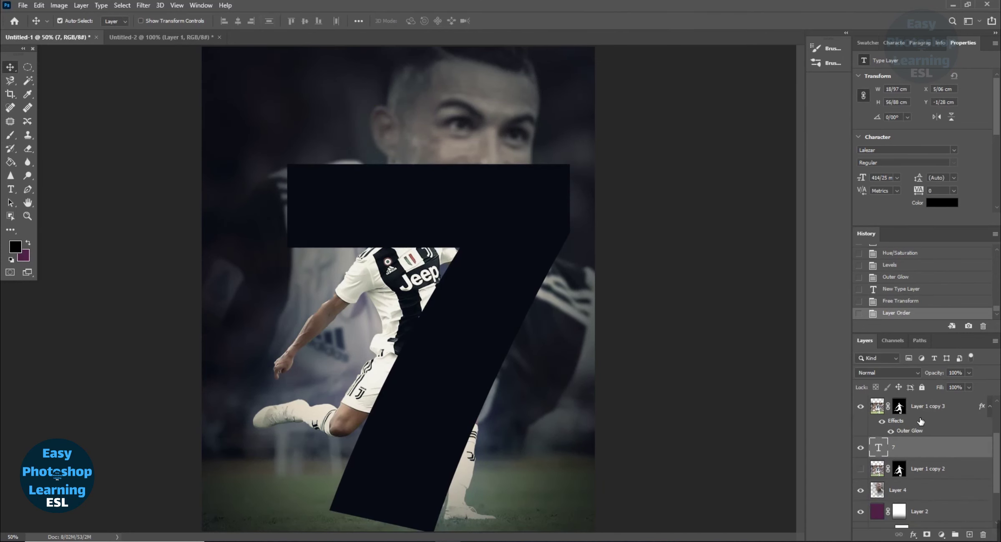
{"action": "left_click", "coordinate": [494, 206]}
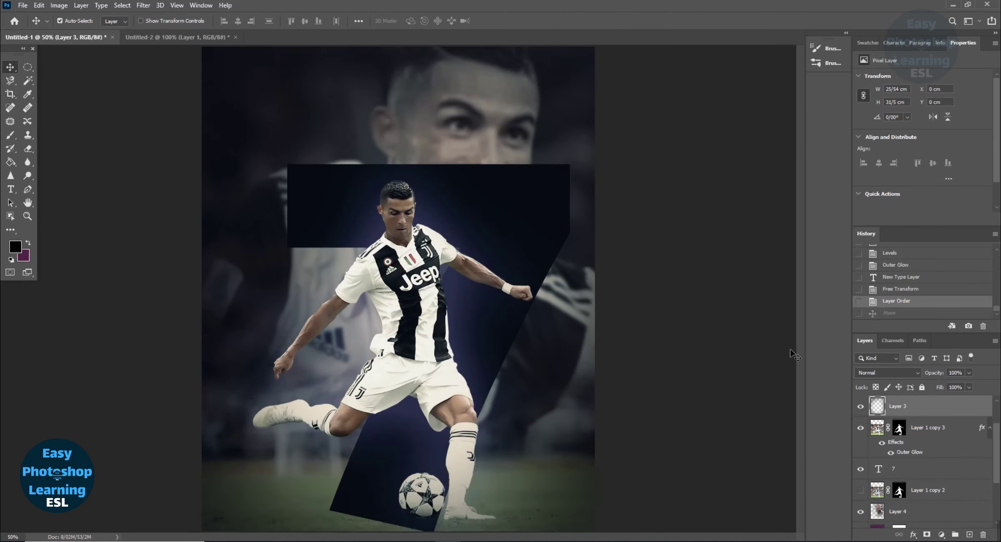
{"action": "left_click", "coordinate": [922, 387]}
{"action": "left_click_drag", "start_coordinate": [519, 194], "coordinate": [489, 199]}
{"action": "left_click", "coordinate": [870, 373]}
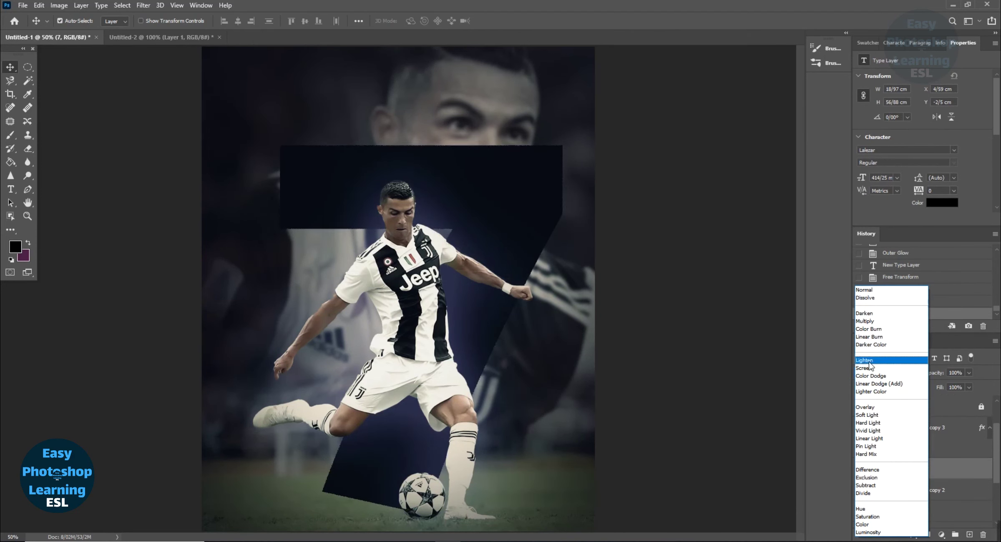
{"action": "left_click", "coordinate": [876, 408]}
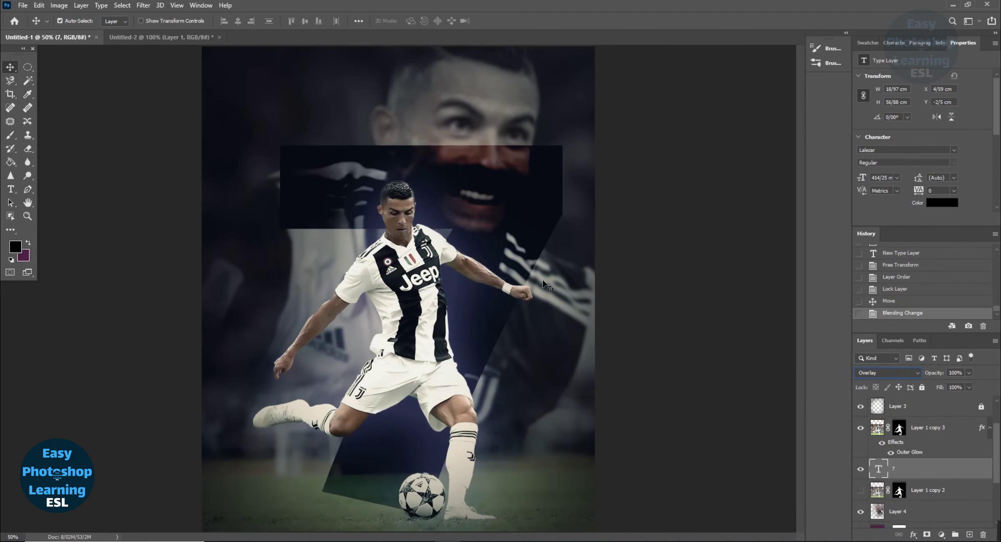
{"action": "left_click", "coordinate": [942, 203]}
{"action": "left_click", "coordinate": [625, 220]}
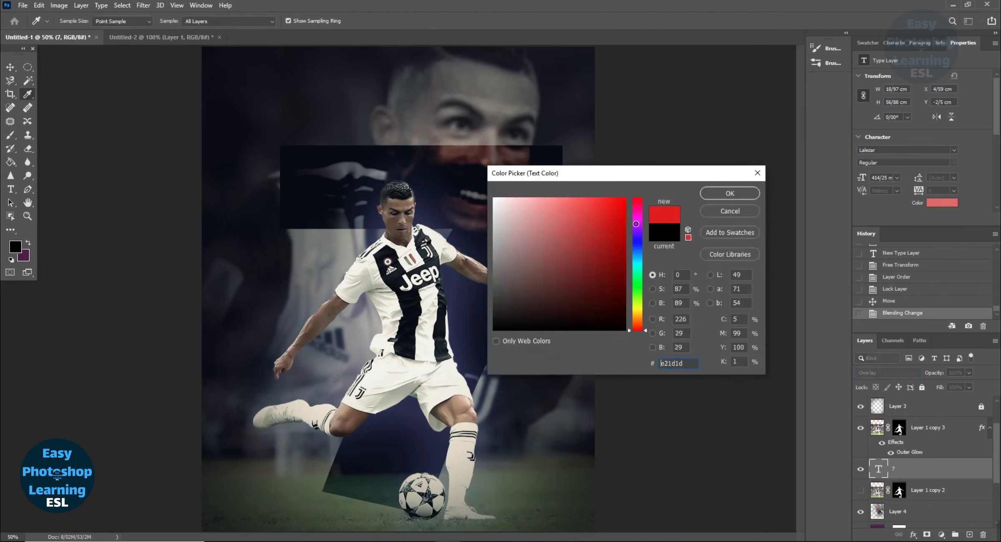
{"action": "left_click", "coordinate": [638, 247]}
{"action": "left_click", "coordinate": [729, 194]}
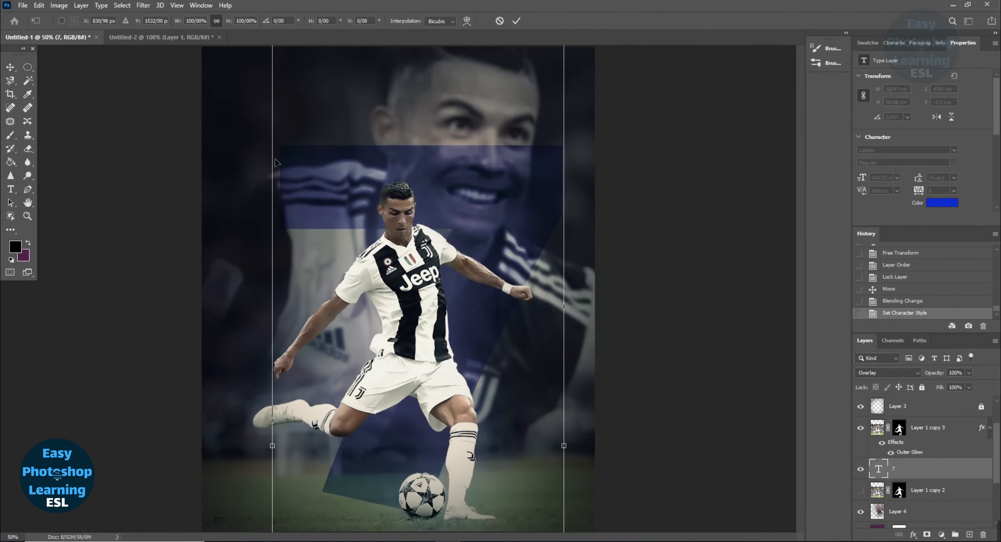